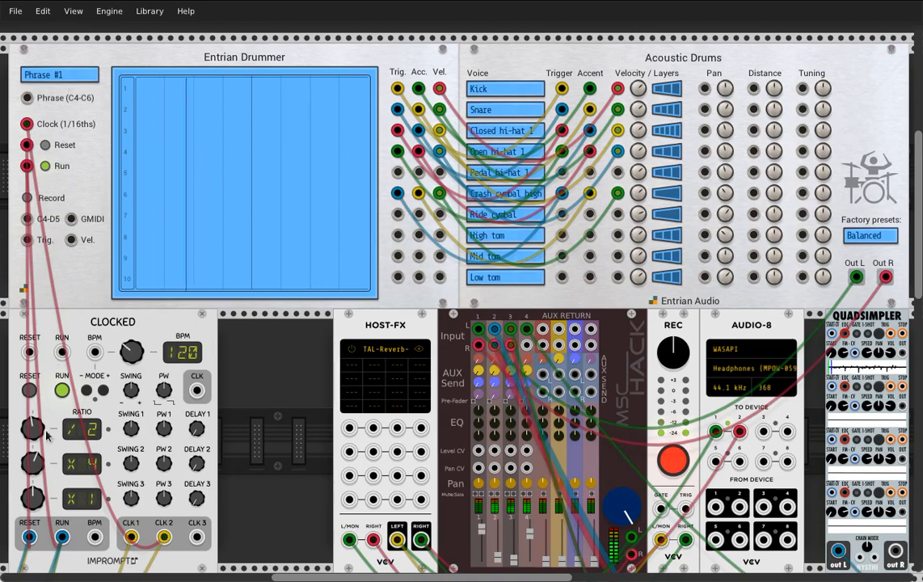
Set the second clock ratio to x2 and record kick and snare hits live in lanes 1 and 2 across the eight-beat phrase
left_click_drag(32, 463, 32, 471)
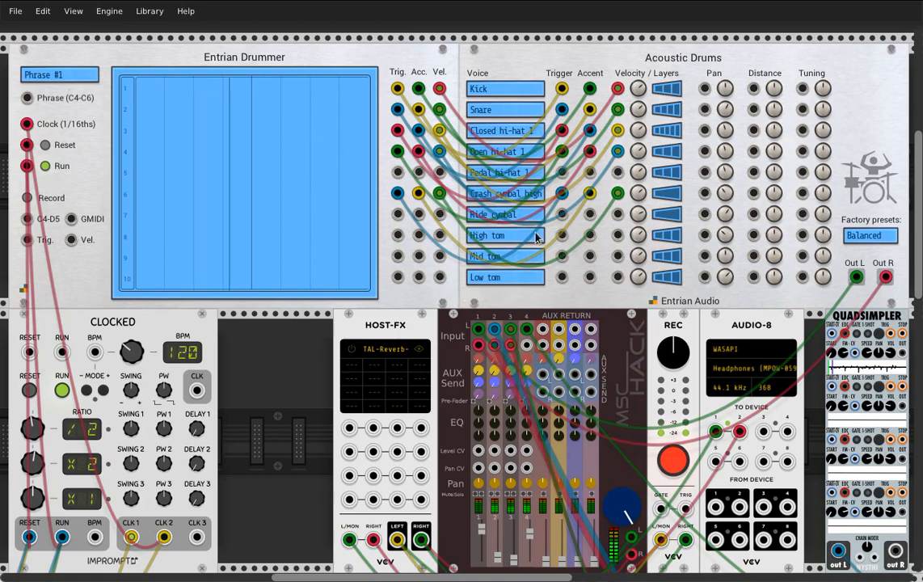
left_click(330, 244)
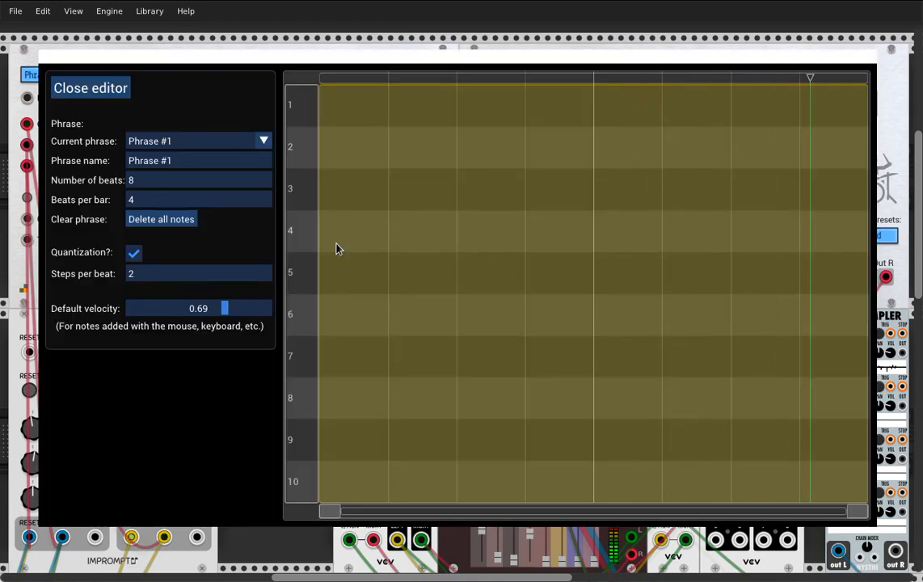
key("2")
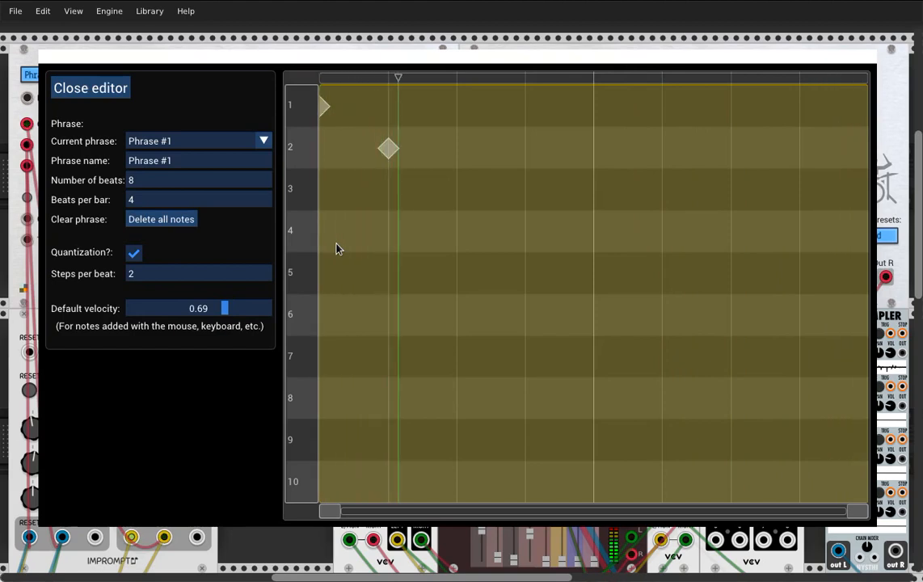
key("1")
key("1")
key("2")
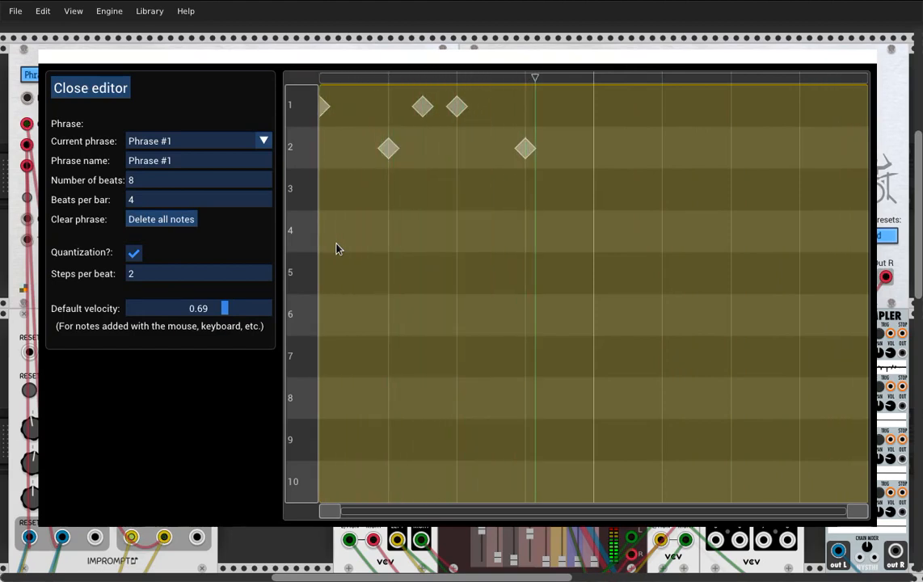
key("1")
key("1")
key("2")
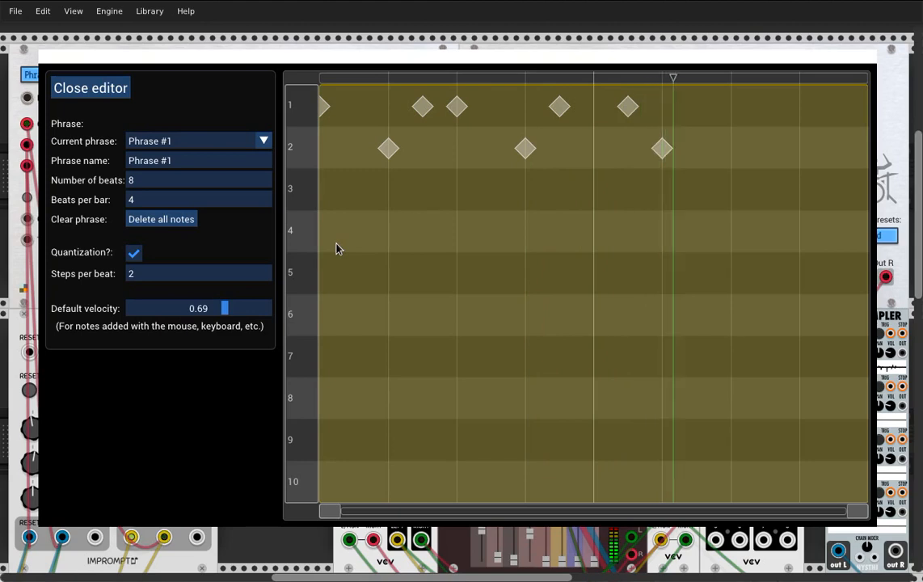
key("1")
key("1")
key("2")
key("2")
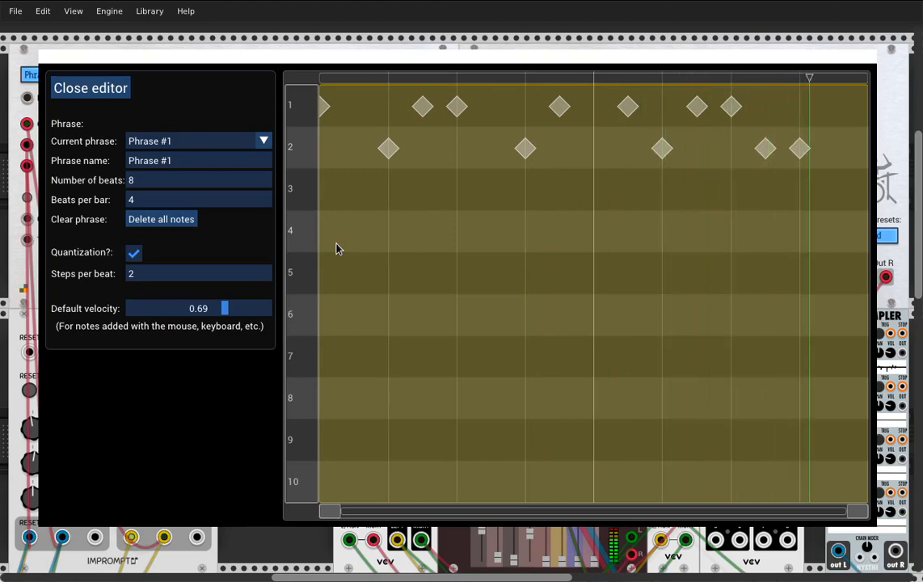
key("2")
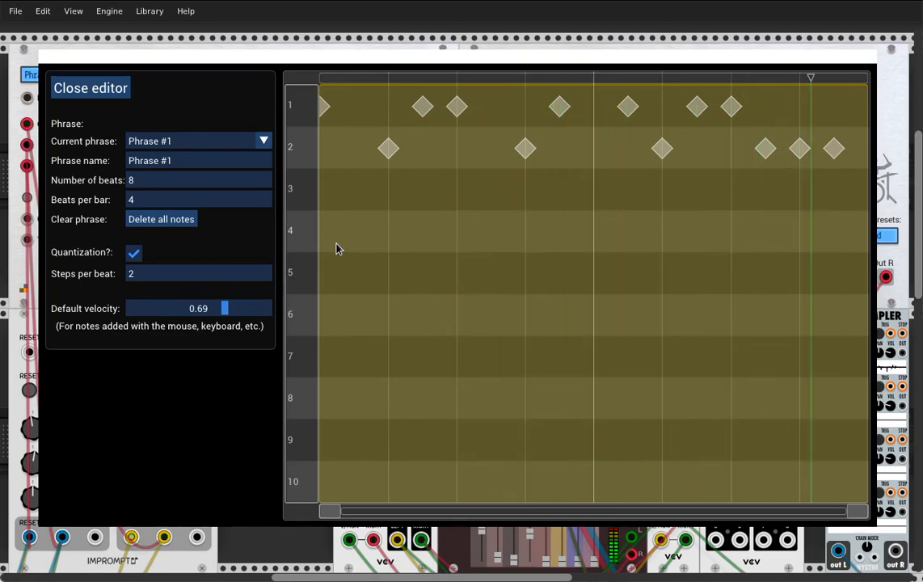
Record closed hi-hat hits live in lane 3 on every half beat, from beat 1.5 through beat 8
key("3")
key("3")
key("3")
key("3")
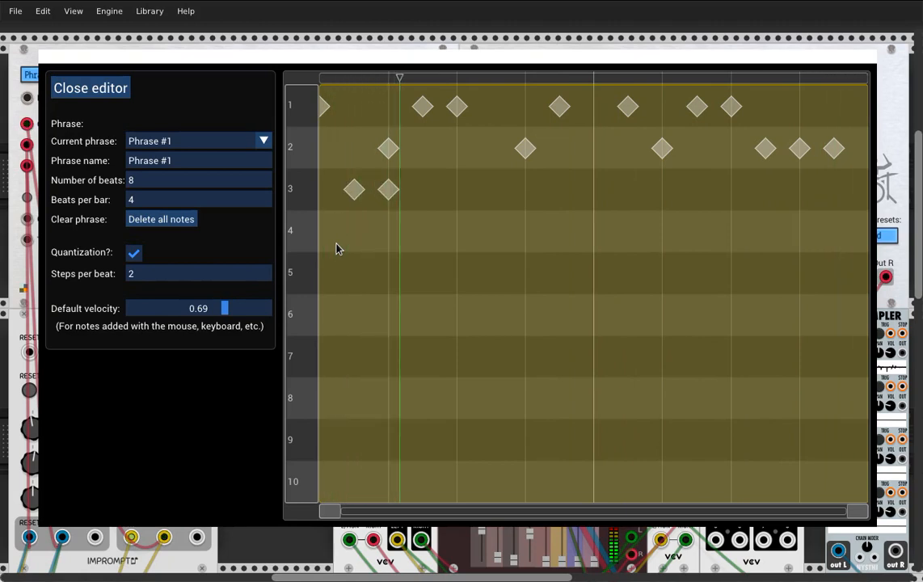
key("3")
key("3")
key("3")
key("3")
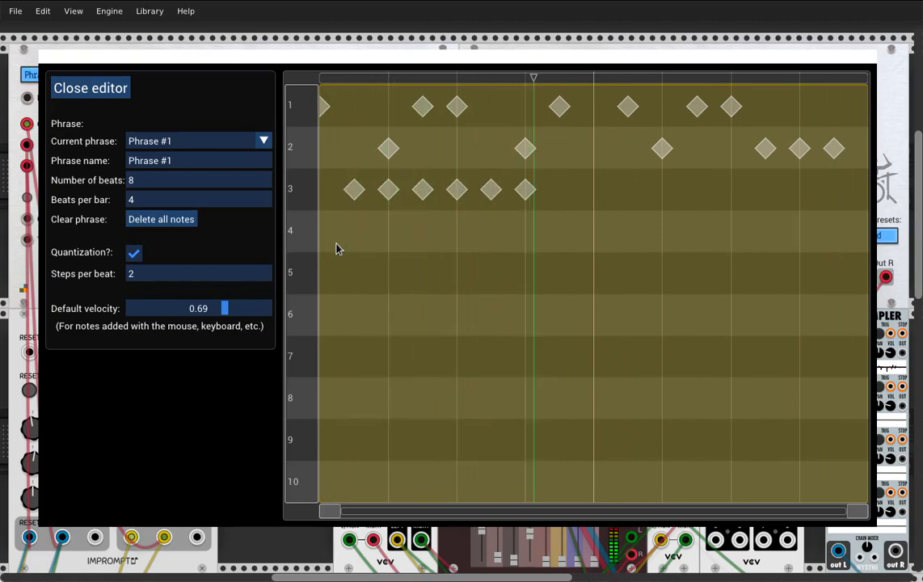
key("3")
key("3")
key("3")
key("3")
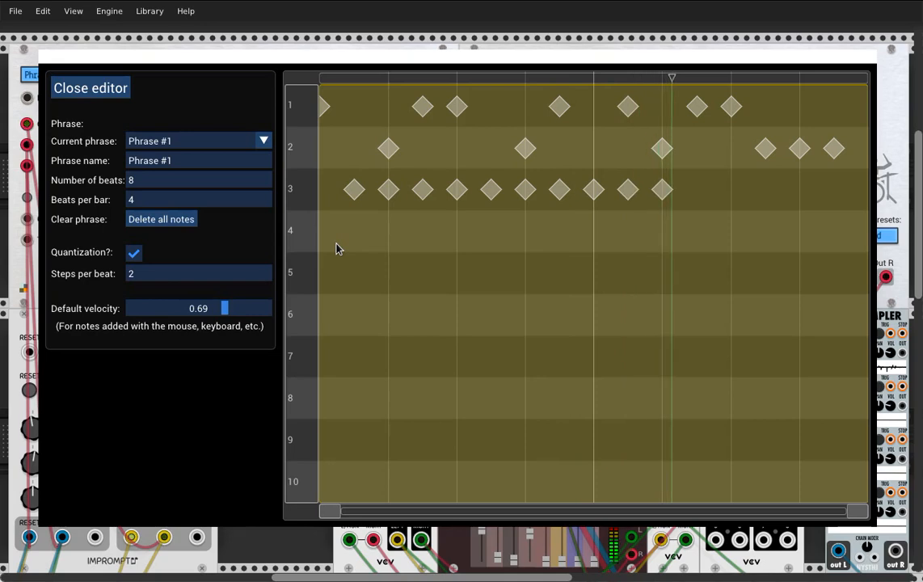
key("3")
key("3")
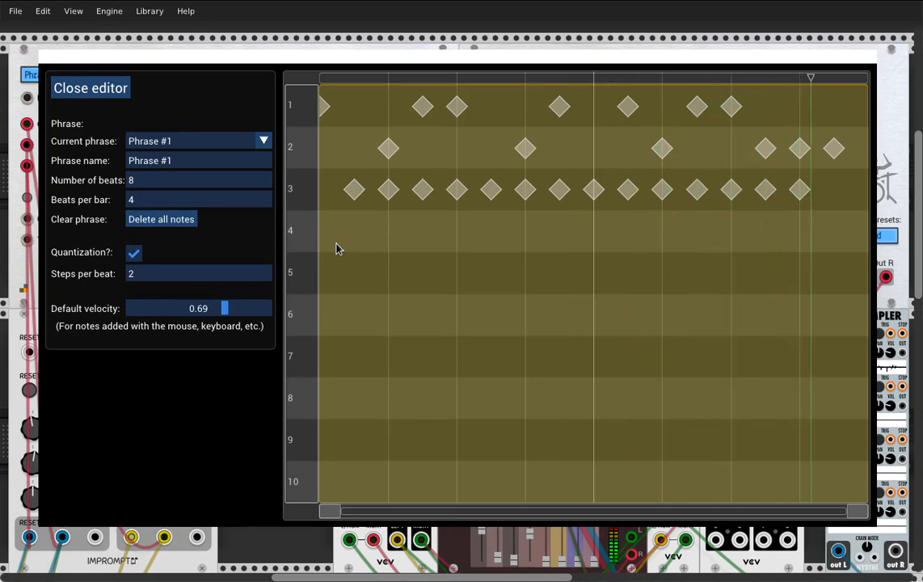
Move the lane 3 notes on beats 3, 5, 7 and 8 straight down to the open hi-hat lane 4
left_click_drag(454, 200, 457, 231)
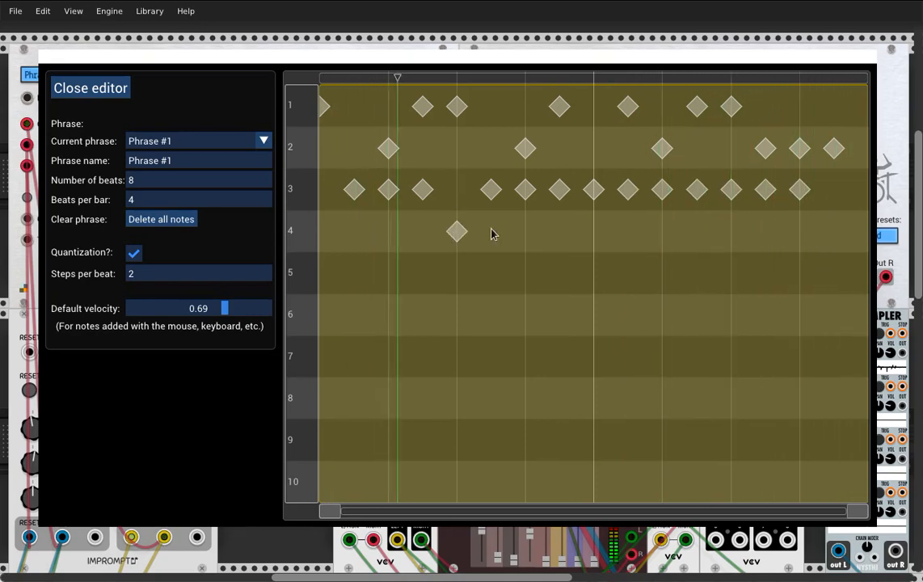
left_click_drag(595, 191, 595, 228)
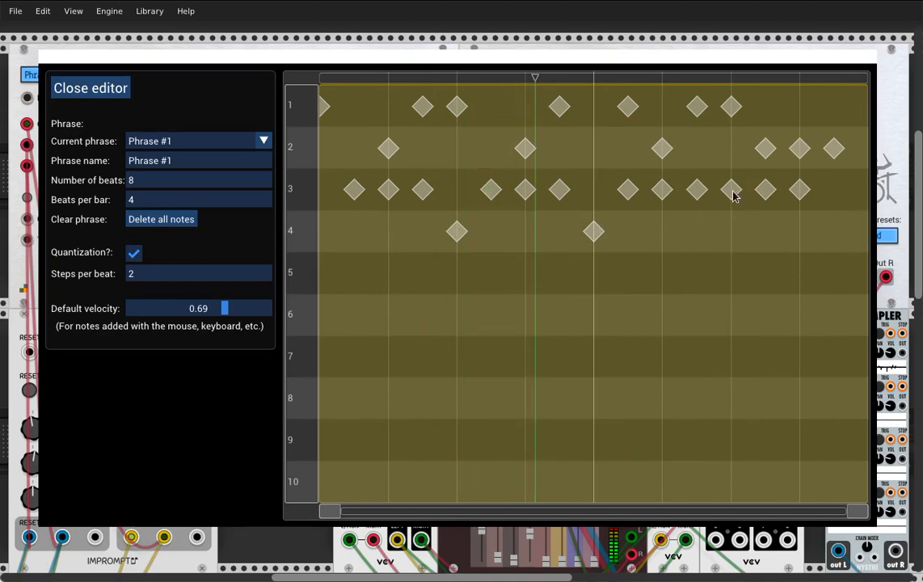
left_click_drag(734, 194, 734, 224)
left_click_drag(799, 190, 799, 231)
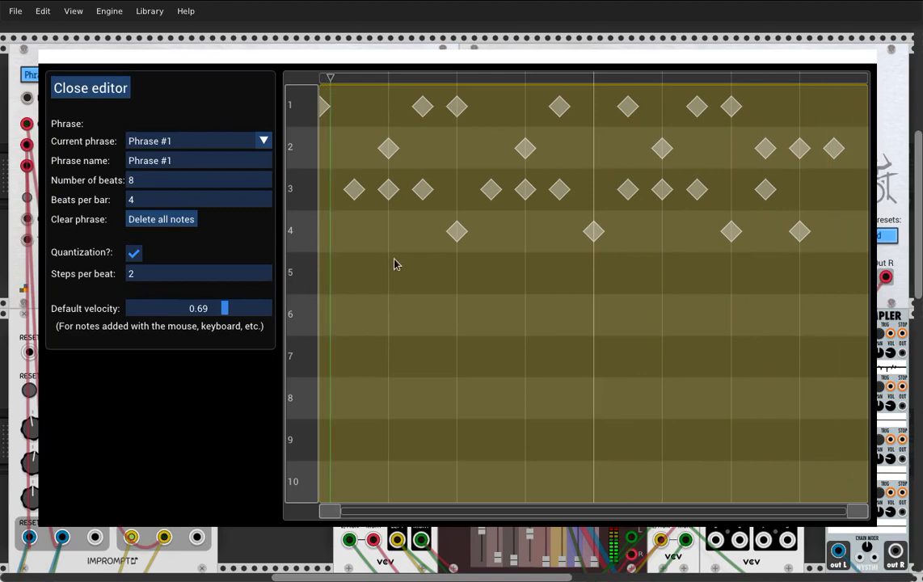
Set quantization to 4 steps per beat and shift the lane 3 notes at beats 2.5, 4.5 and 6.5 a quarter beat later
left_click(166, 279)
key("BackSpace")
type("4")
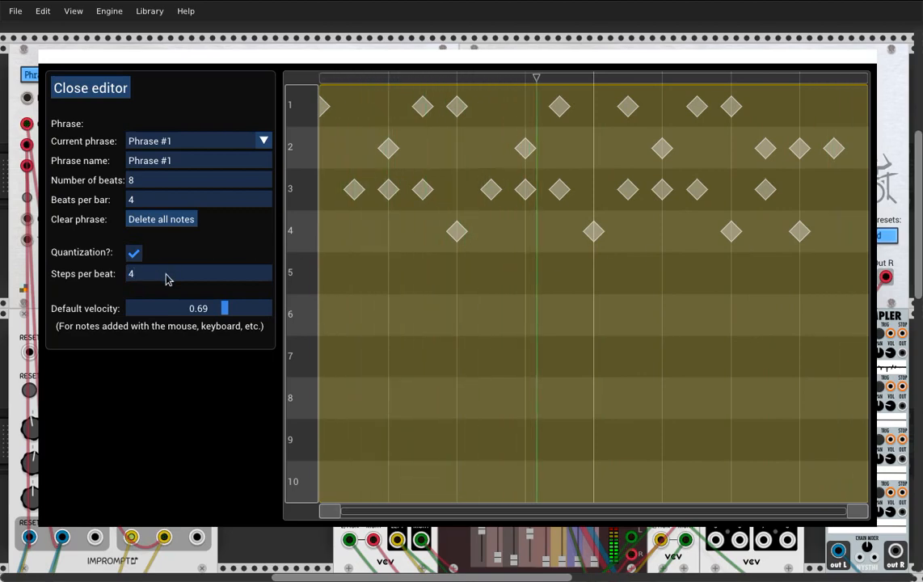
left_click_drag(422, 196, 439, 192)
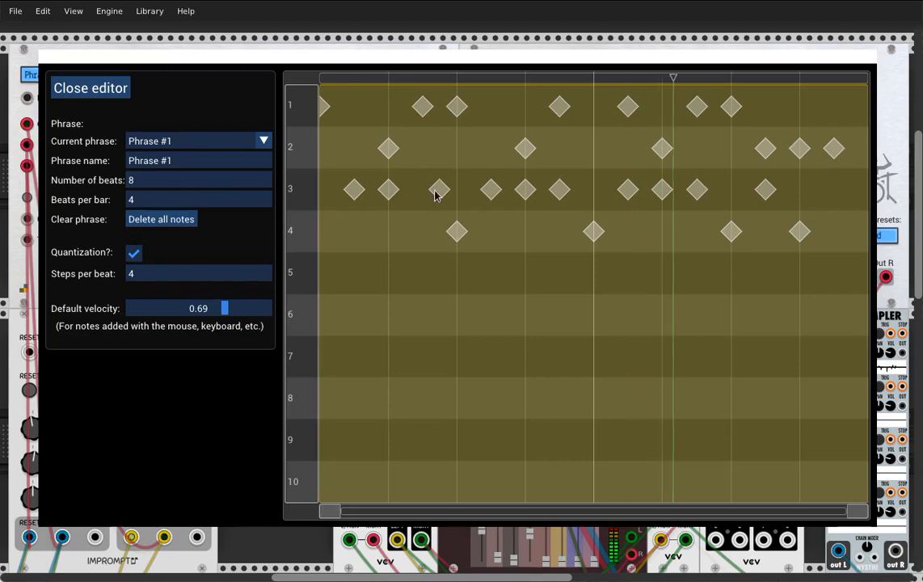
left_click_drag(556, 195, 574, 192)
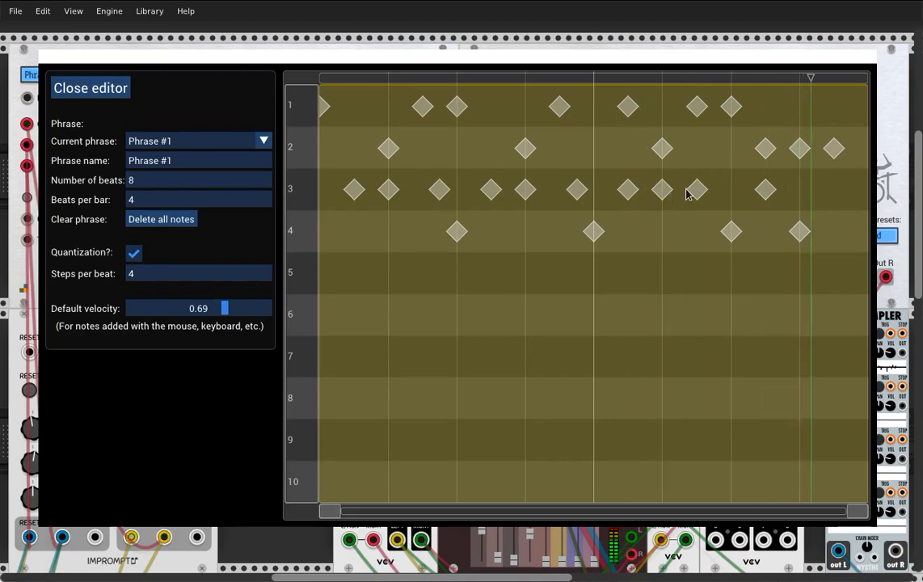
left_click_drag(700, 194, 705, 195)
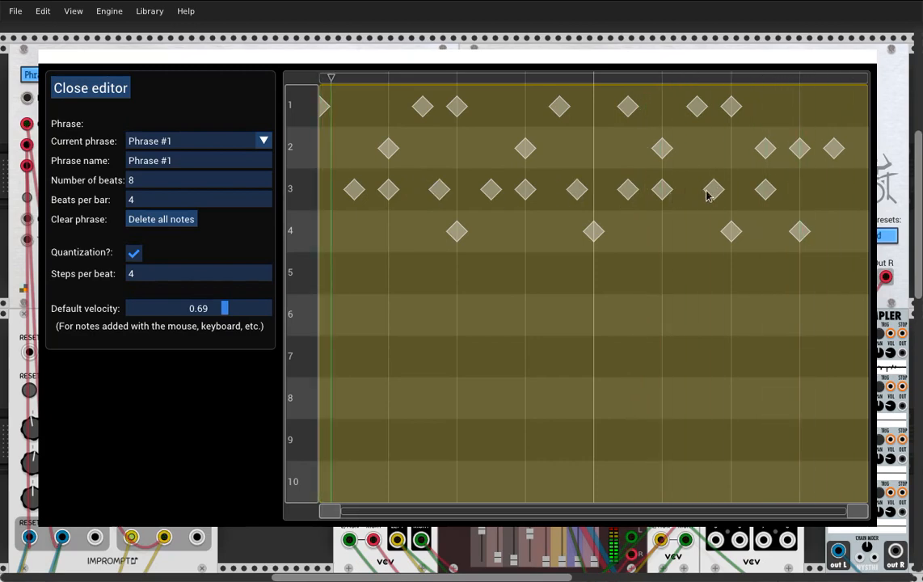
Lower the velocity of the three lane 3 notes just before beats 3, 5 and 7 to about 0.45
double_click(445, 195)
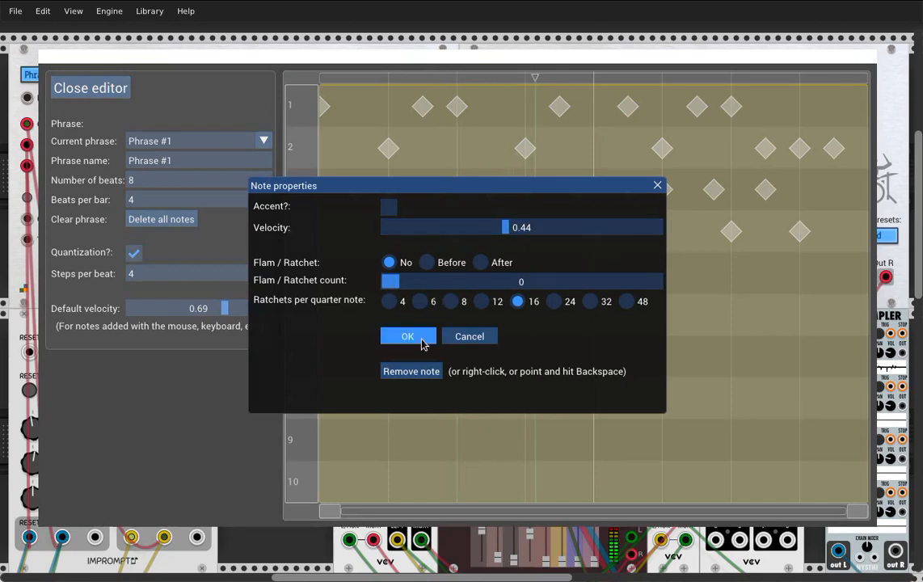
left_click(420, 340)
double_click(575, 194)
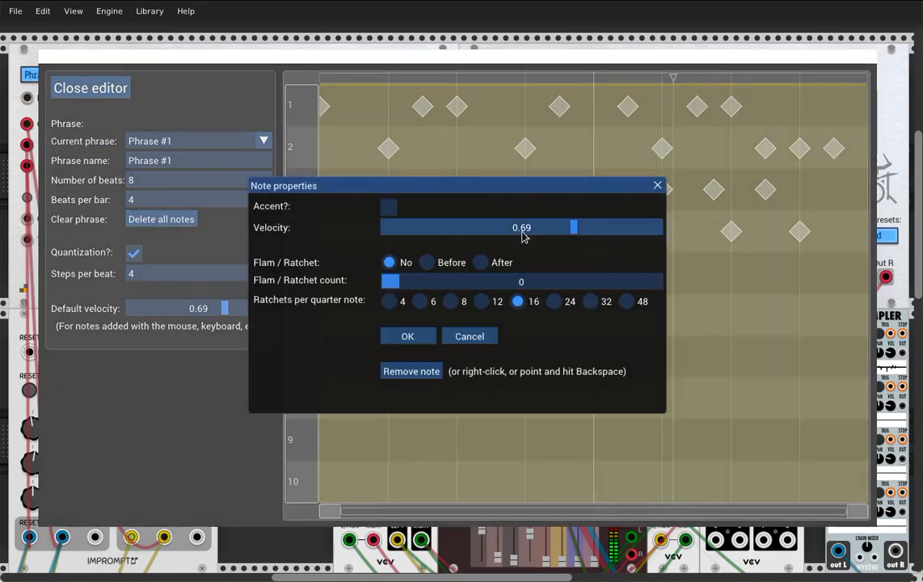
left_click(433, 336)
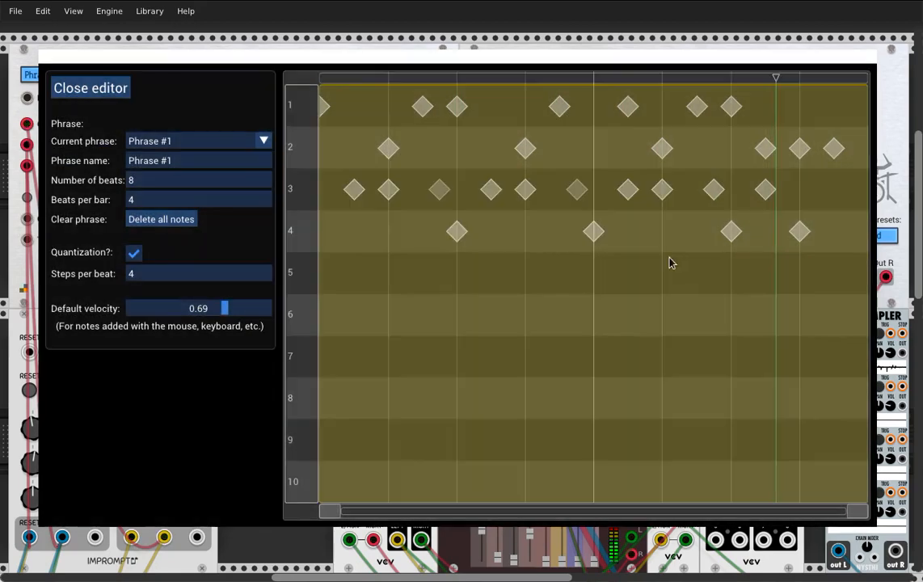
double_click(714, 191)
left_click(510, 231)
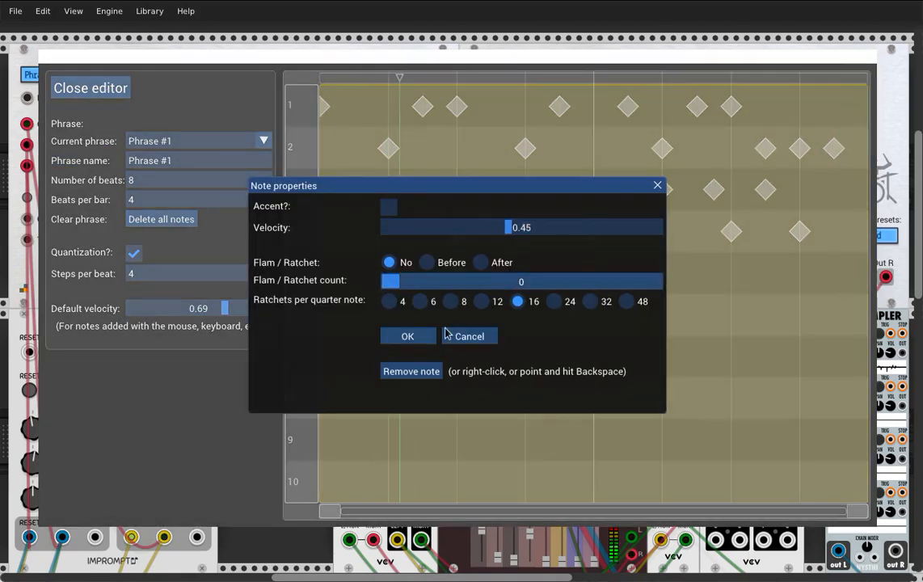
left_click(428, 335)
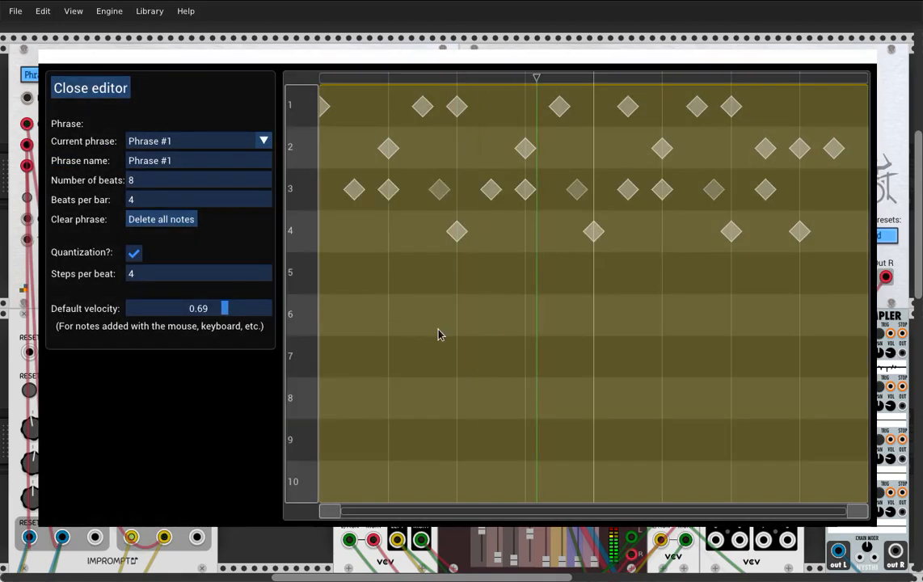
Add a crash cymbal note in lane 6 at the phrase start and set the second clock ratio to x4
left_click(324, 315)
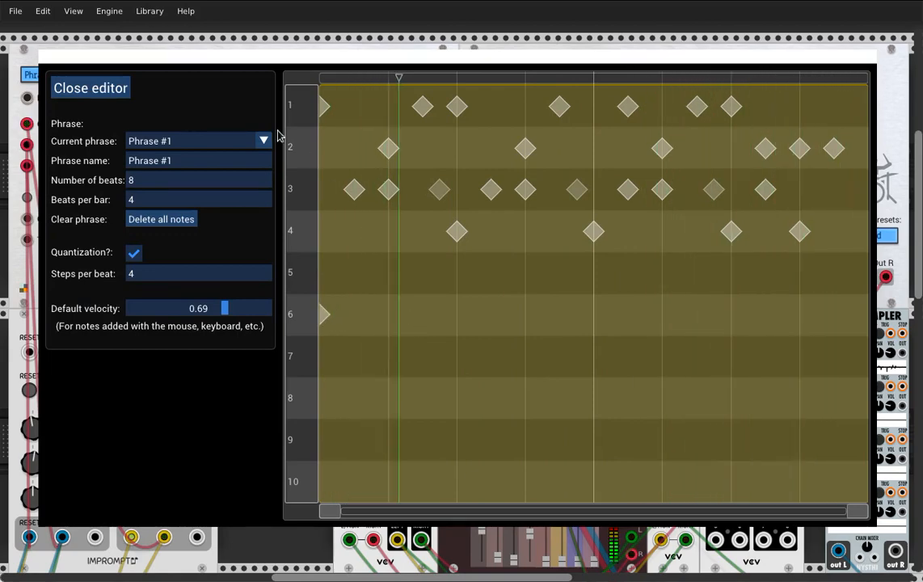
left_click(112, 92)
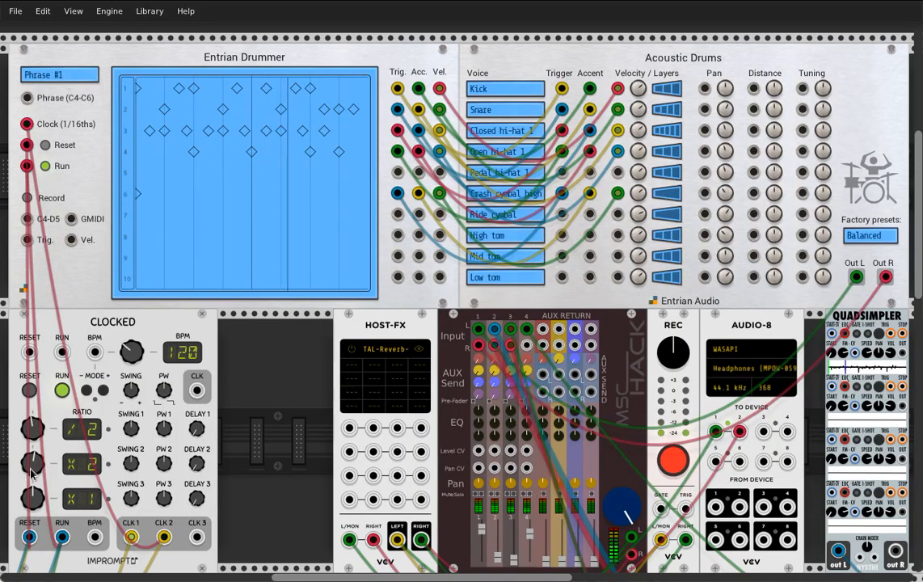
left_click_drag(32, 463, 33, 449)
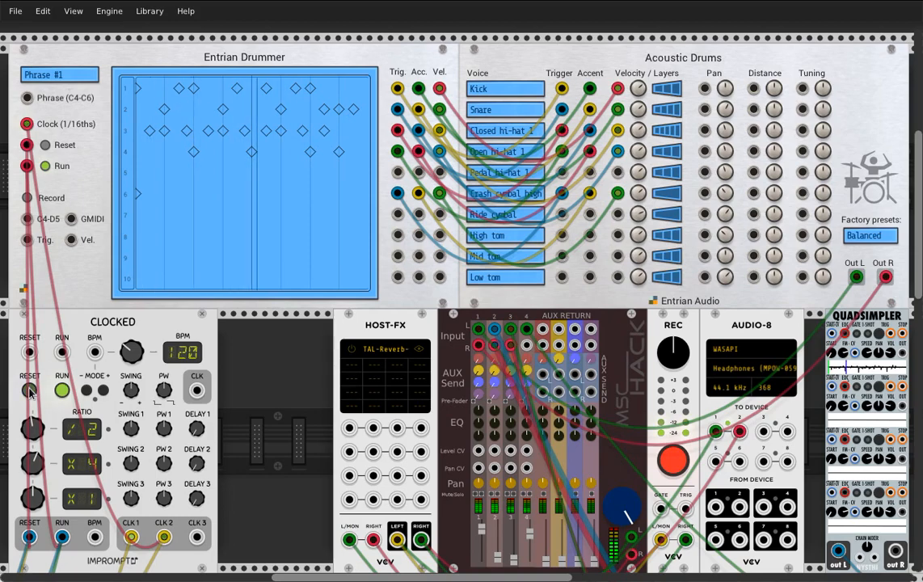
Reopen the phrase for editing and accent the lane 2 snare note on beat 4
left_click(290, 154)
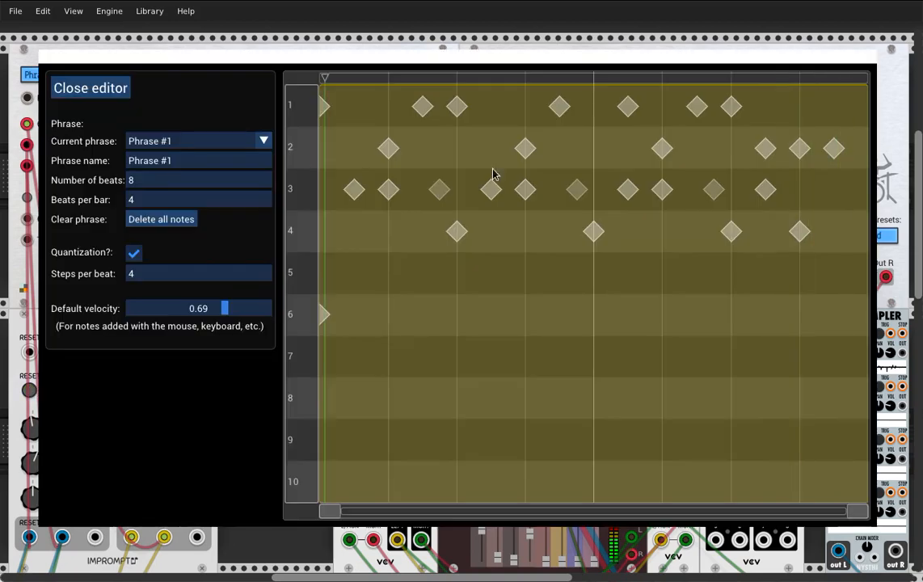
double_click(525, 150)
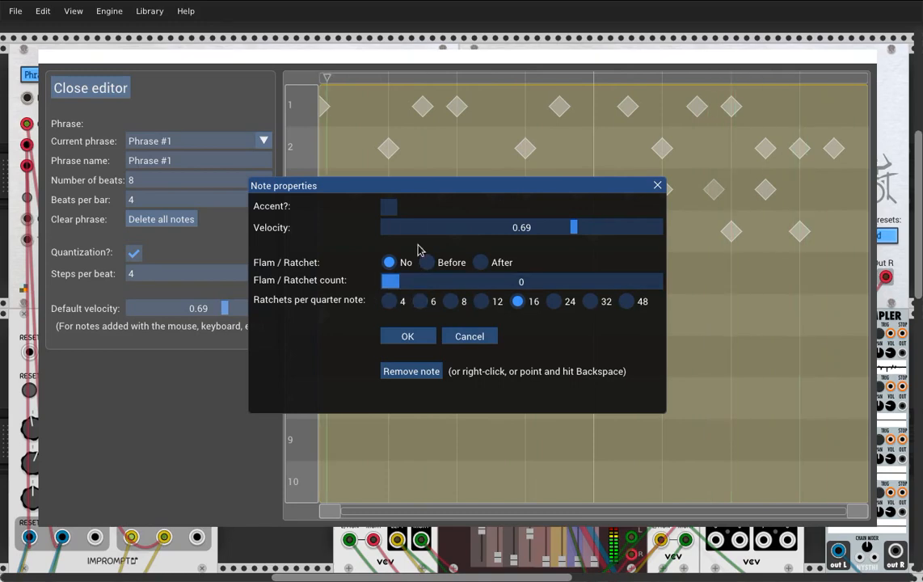
left_click(410, 336)
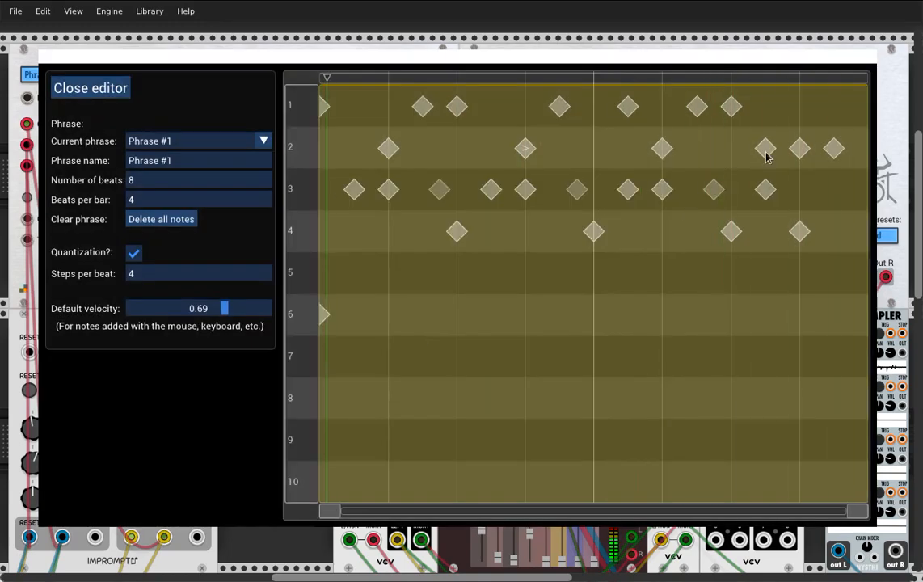
Delete the snare note at beat 7.5 and accent the snare note on beat 8
key("BackSpace")
left_click(800, 149)
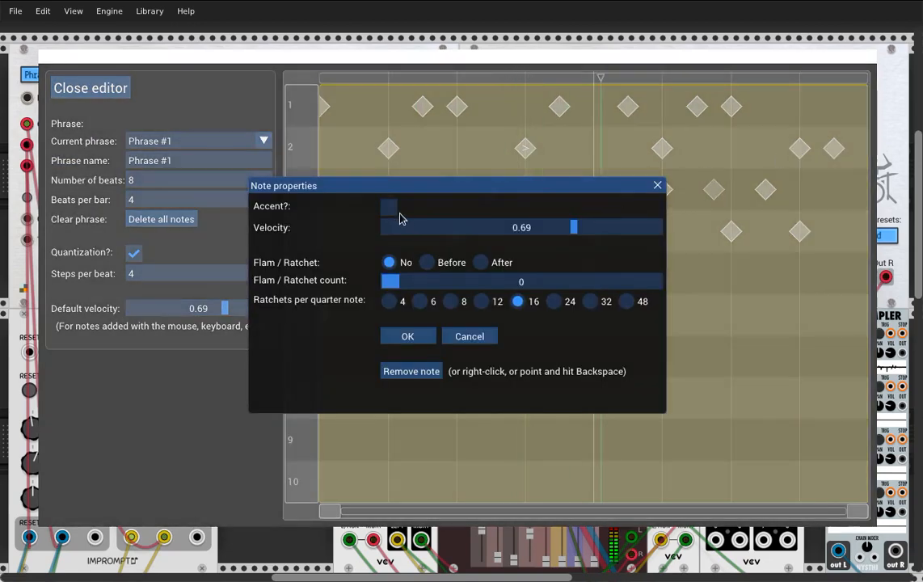
key("Return")
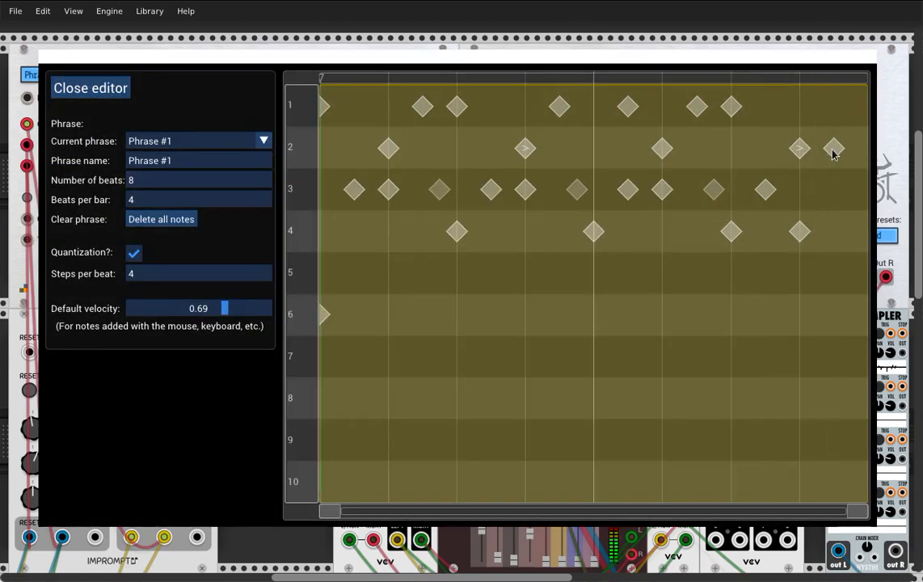
Give the last snare note an After ratchet with count 5 at 12 per quarter note, lowering its start velocity and raising its end velocity
left_click(834, 150)
left_click(482, 301)
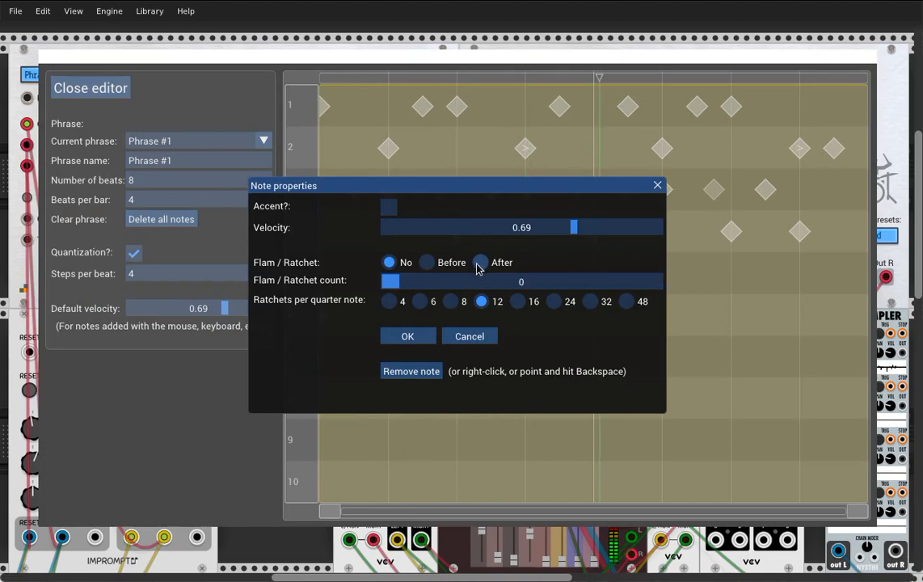
left_click(481, 262)
left_click(462, 301)
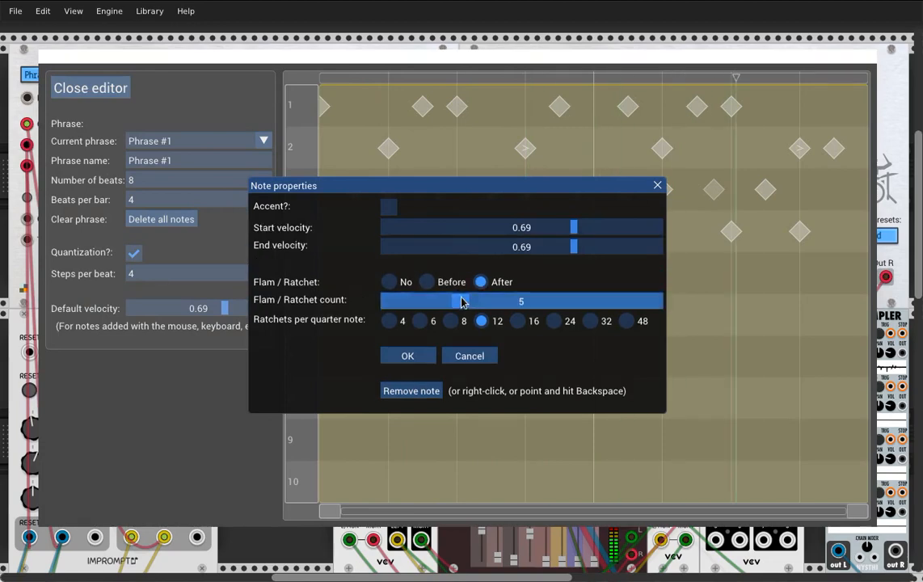
left_click(506, 227)
left_click(602, 246)
left_click(408, 358)
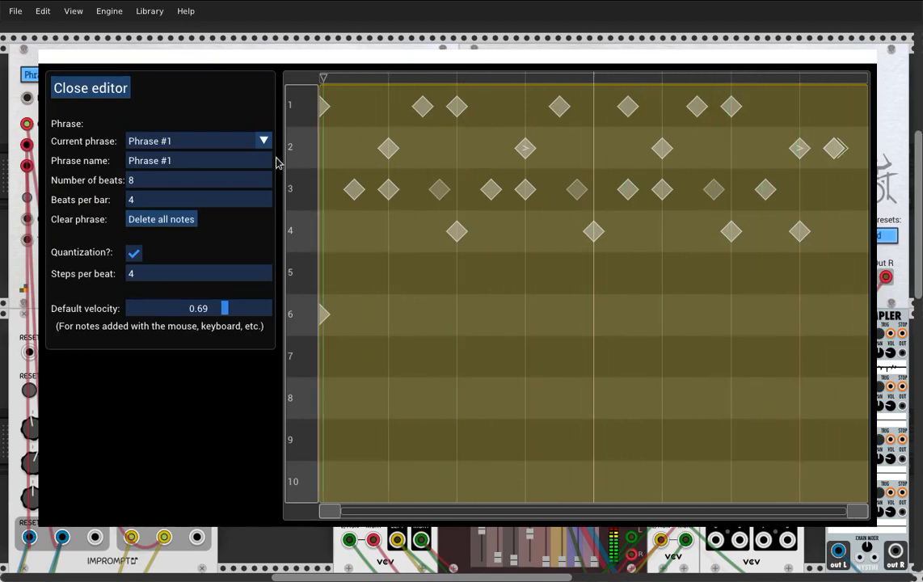
left_click(115, 91)
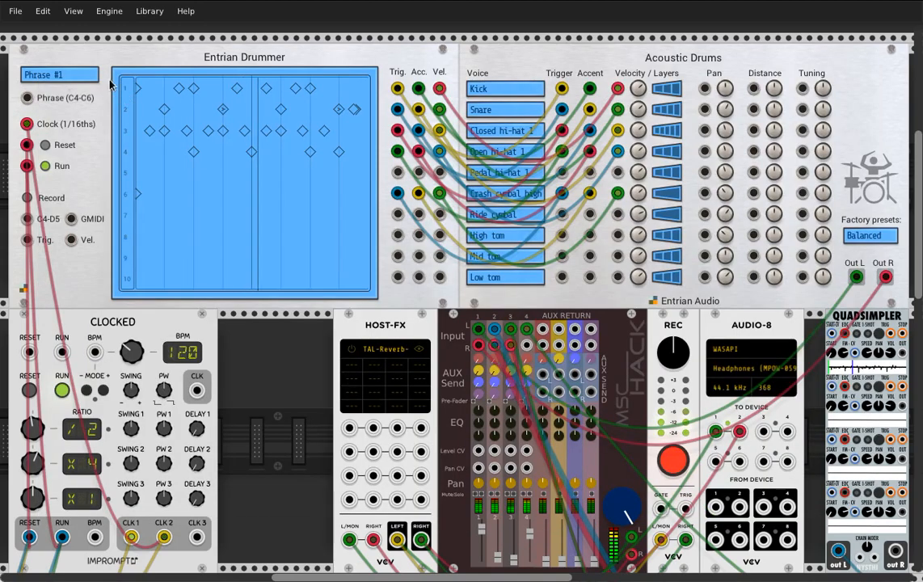
left_click(68, 74)
left_click(53, 101)
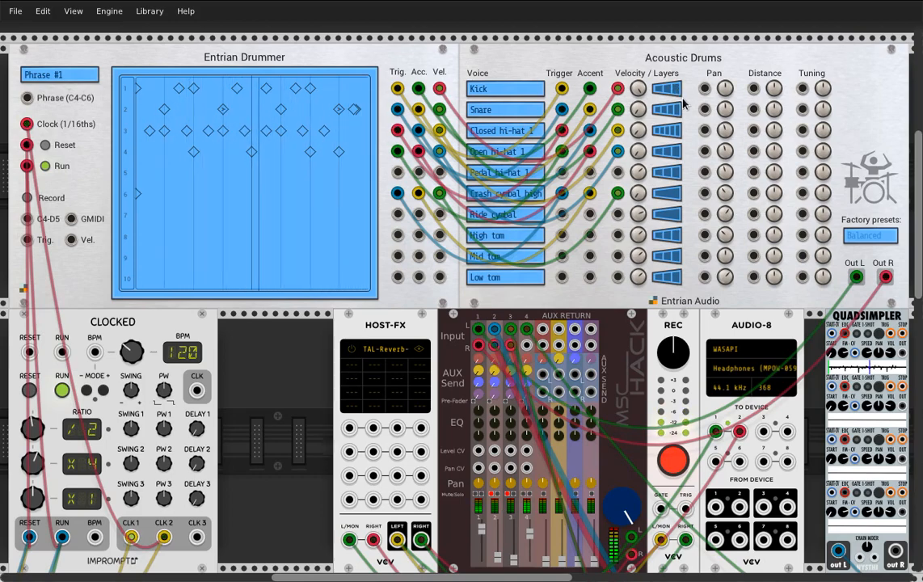
Load the Balanced factory preset on Acoustic Drums, try lowering the crash cymbal's tuning, and reload Balanced
left_click(853, 233)
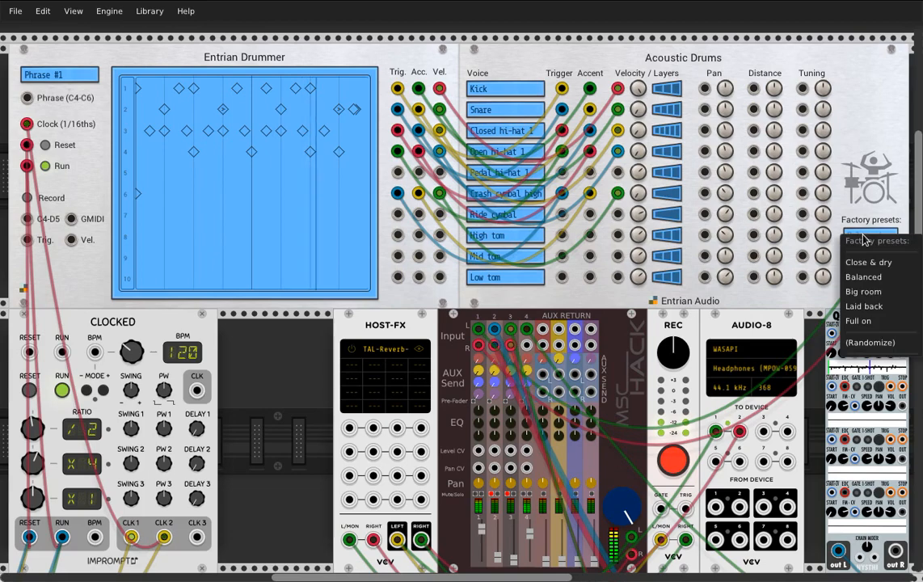
left_click(874, 279)
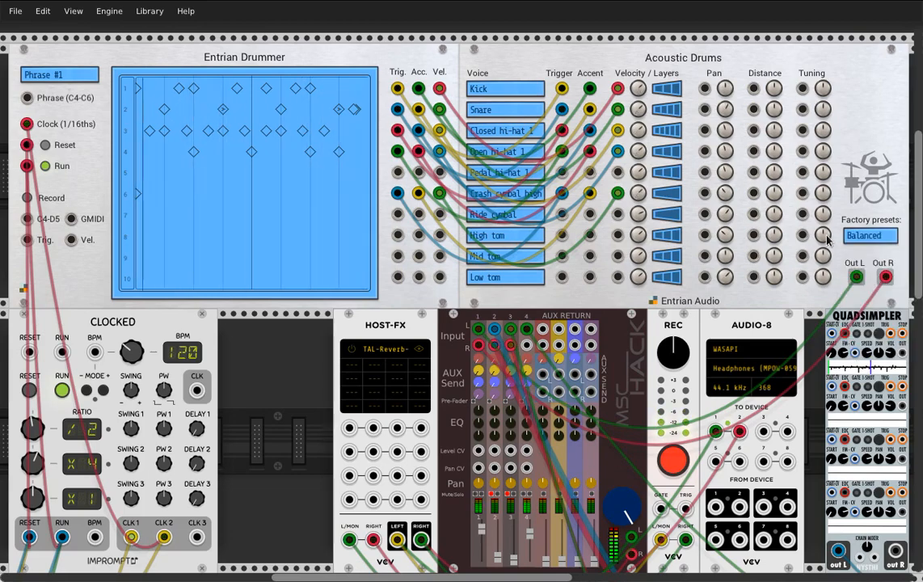
left_click_drag(823, 194, 823, 307)
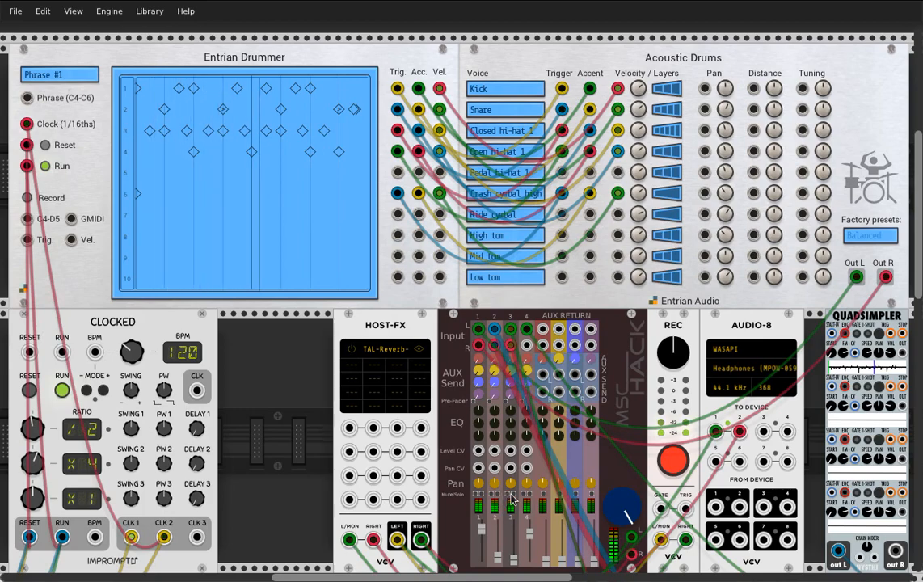
left_click(870, 235)
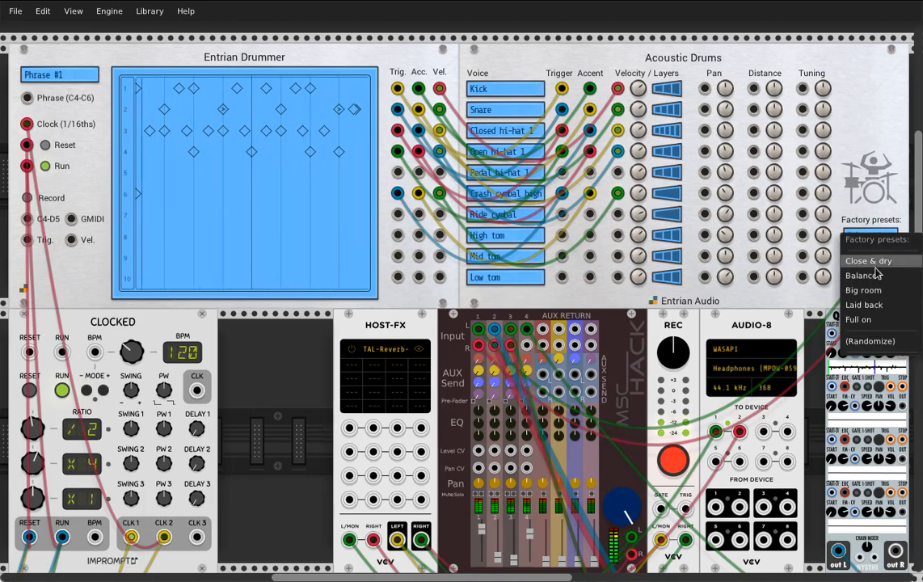
left_click(869, 276)
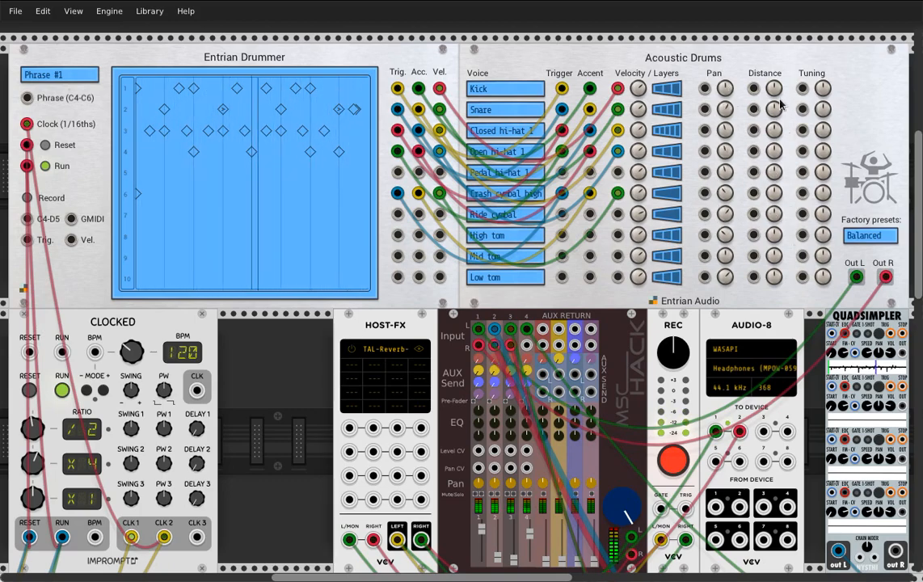
Audition the Close & dry, Big room, Laid back and Full on factory presets in turn on Acoustic Drums
left_click(870, 237)
left_click(862, 263)
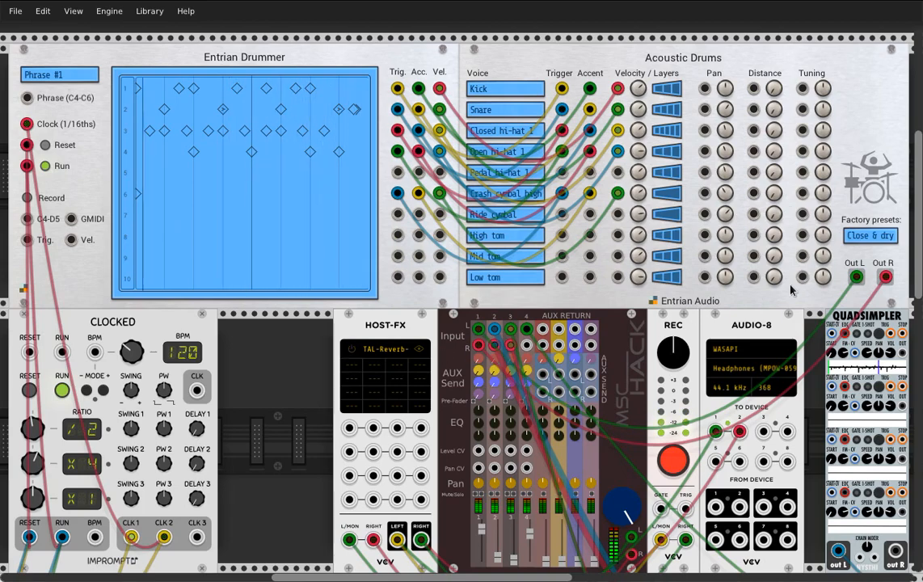
left_click(870, 239)
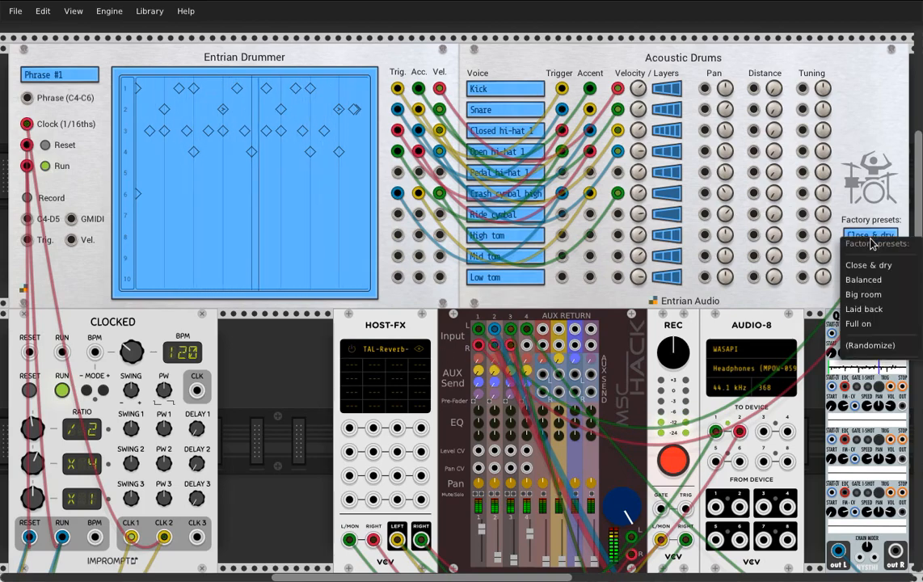
left_click(873, 295)
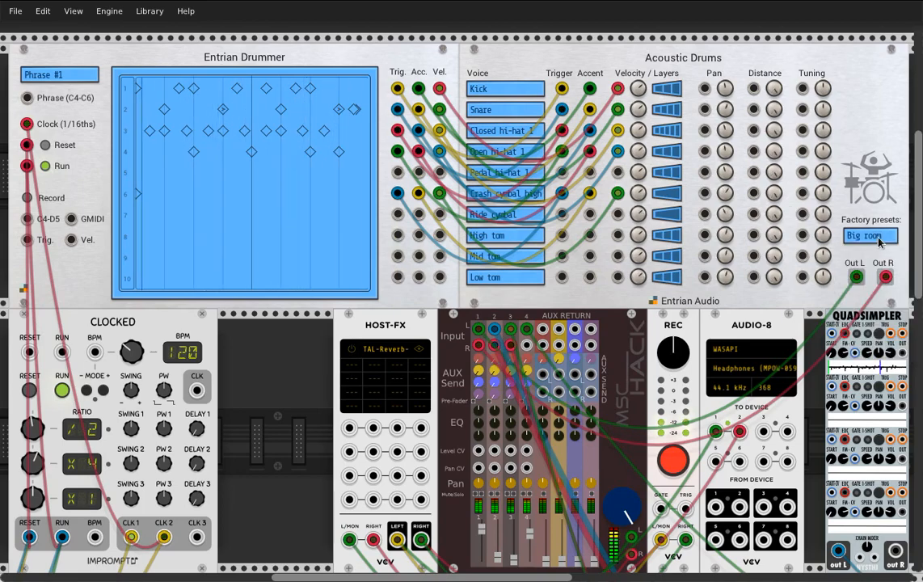
left_click(879, 241)
left_click(869, 311)
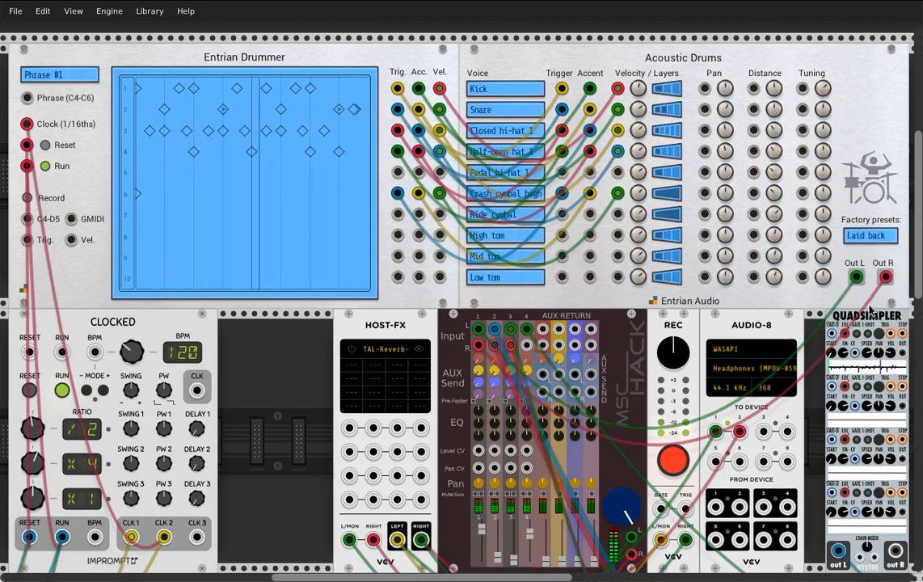
left_click(867, 241)
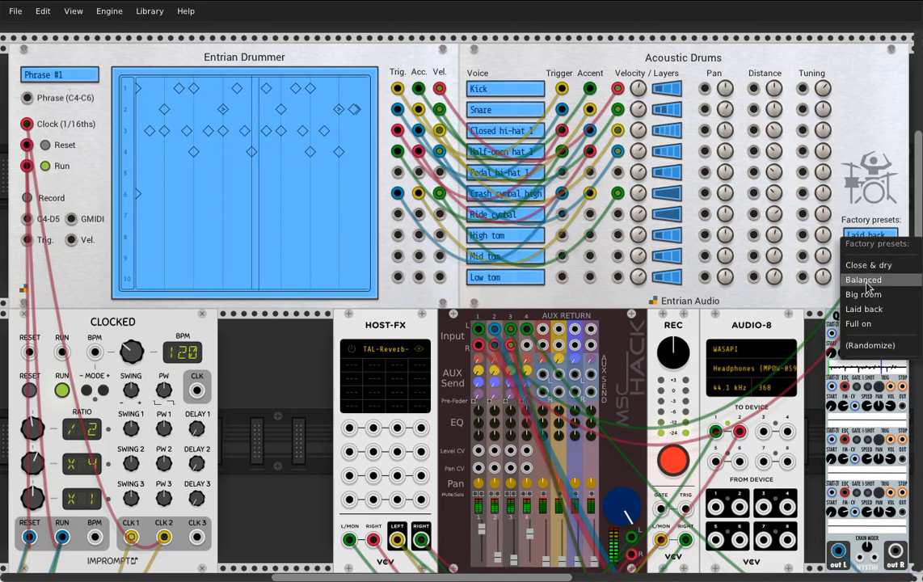
left_click(860, 323)
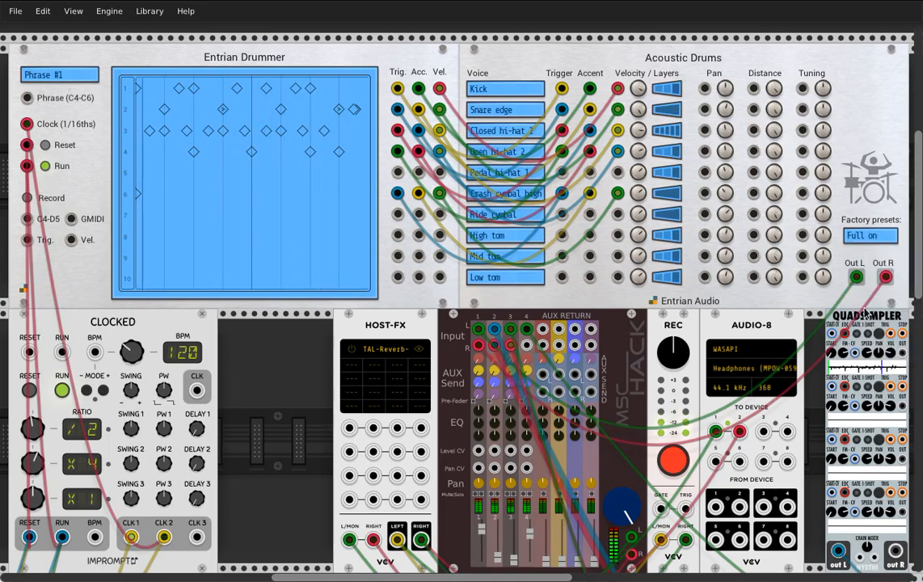
Randomize the Acoustic Drums voices five times and restore the Balanced factory preset
left_click(867, 235)
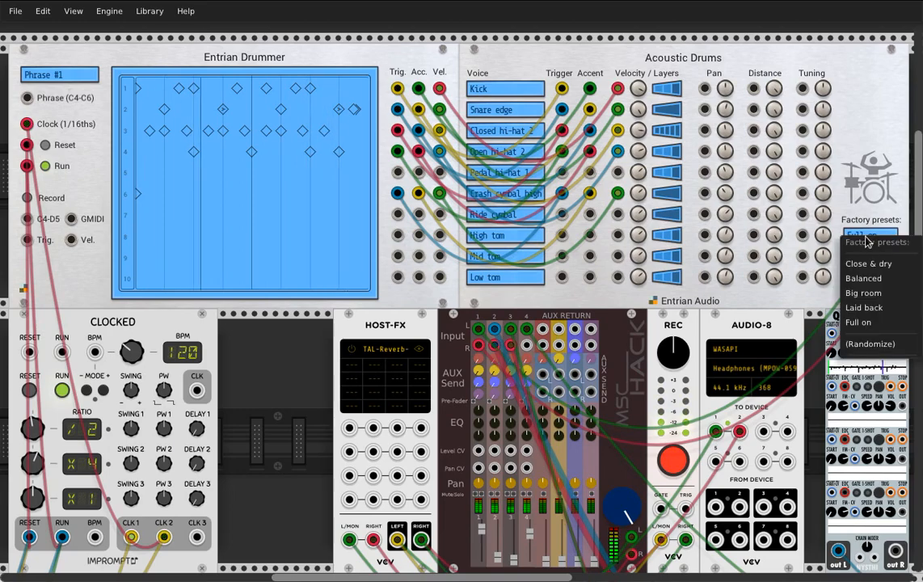
left_click(863, 346)
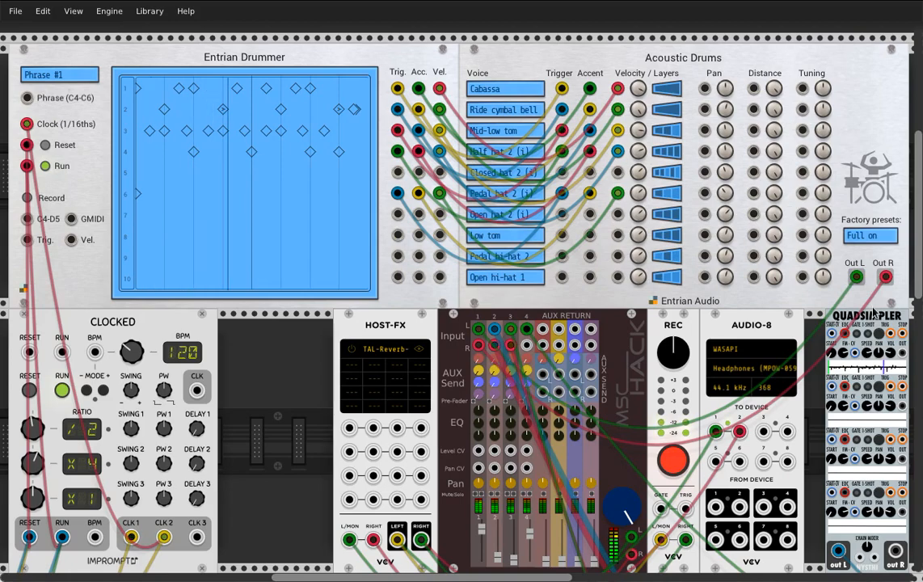
left_click(867, 235)
left_click(870, 342)
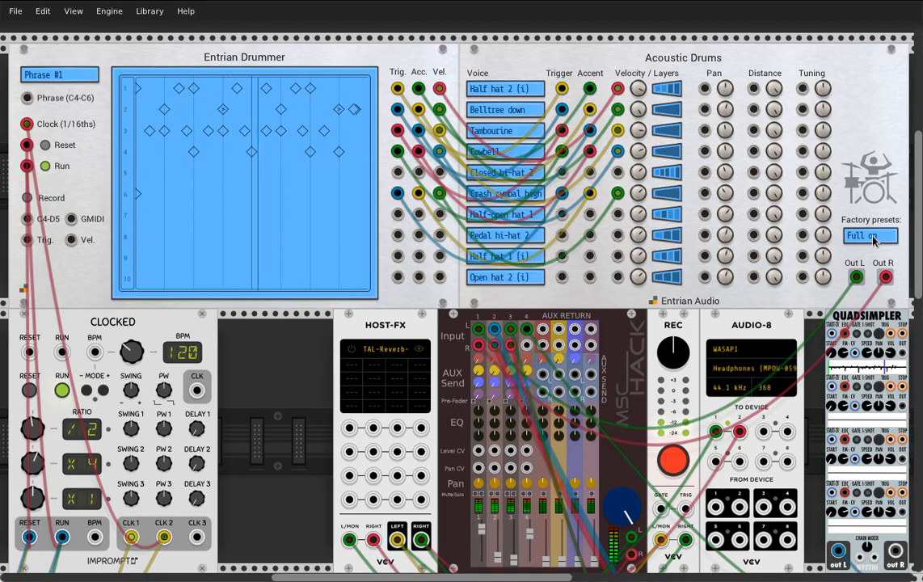
left_click(872, 237)
left_click(872, 341)
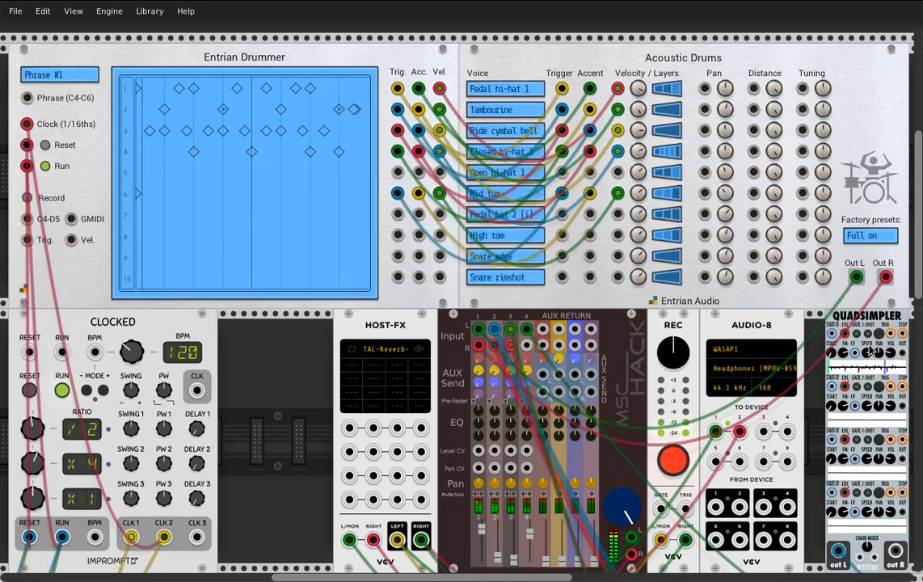
left_click(870, 237)
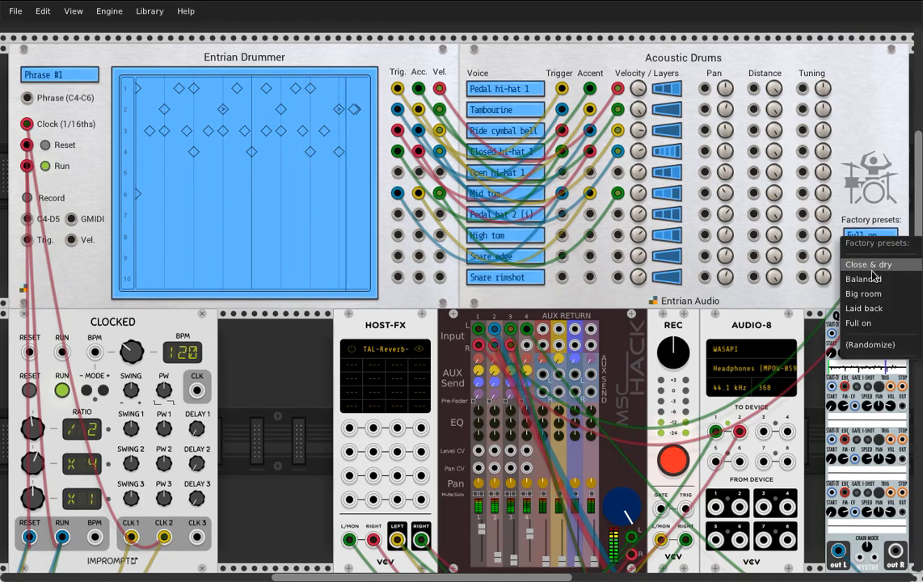
left_click(871, 344)
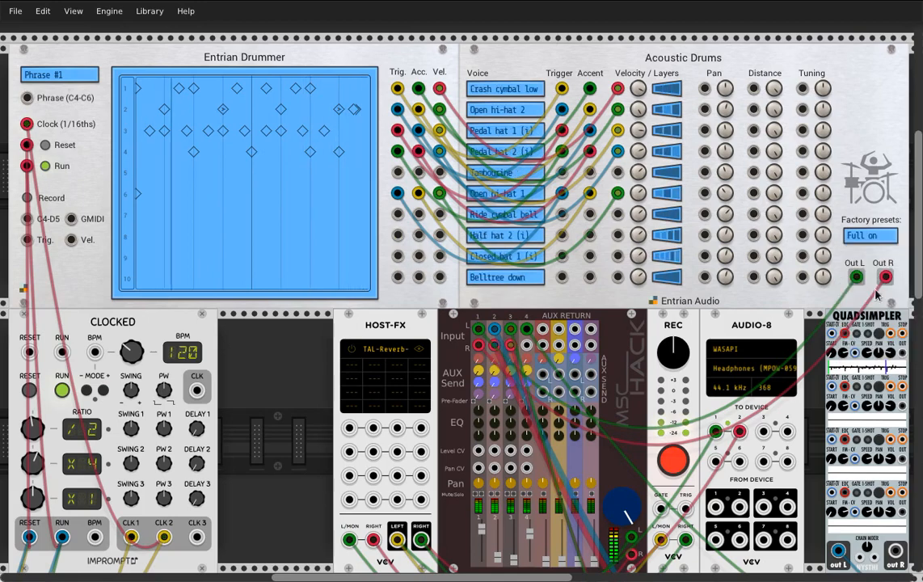
left_click(874, 237)
left_click(871, 348)
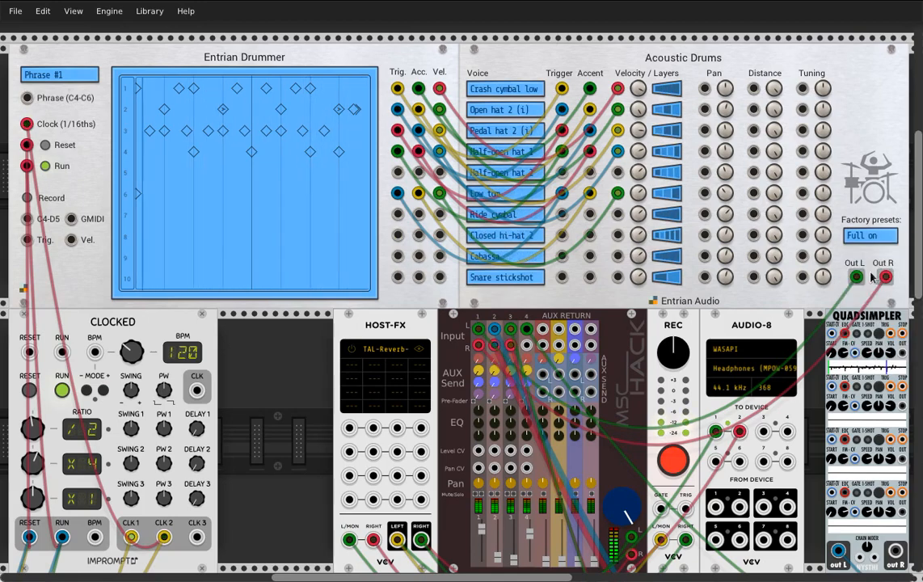
left_click(870, 238)
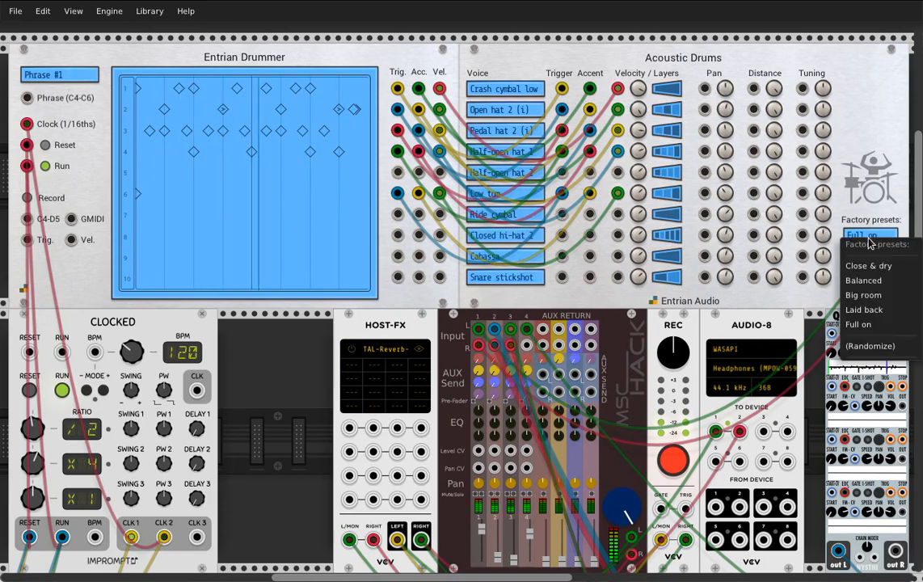
left_click(869, 279)
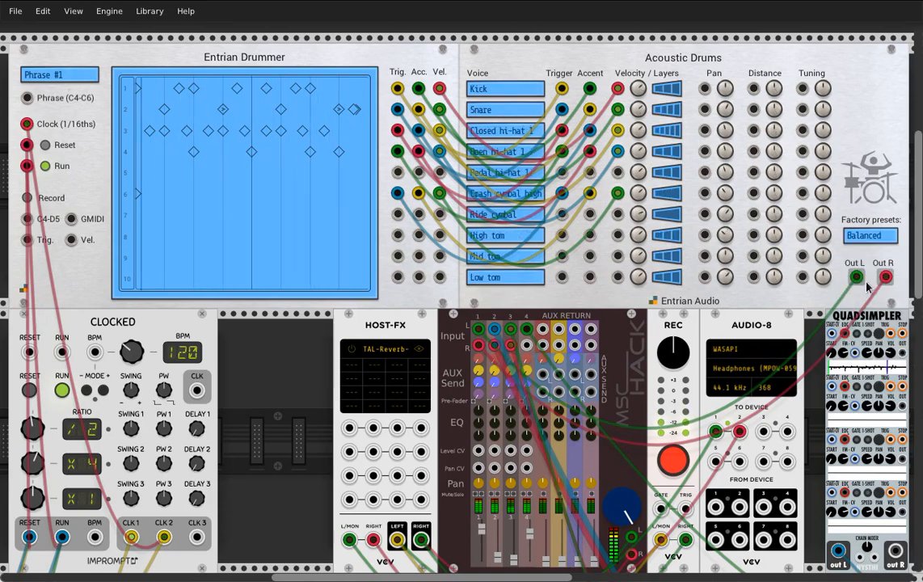
Mute channels 2 and 3 on the mixer and stop the Clocked module's clock
left_click(492, 493)
left_click(509, 493)
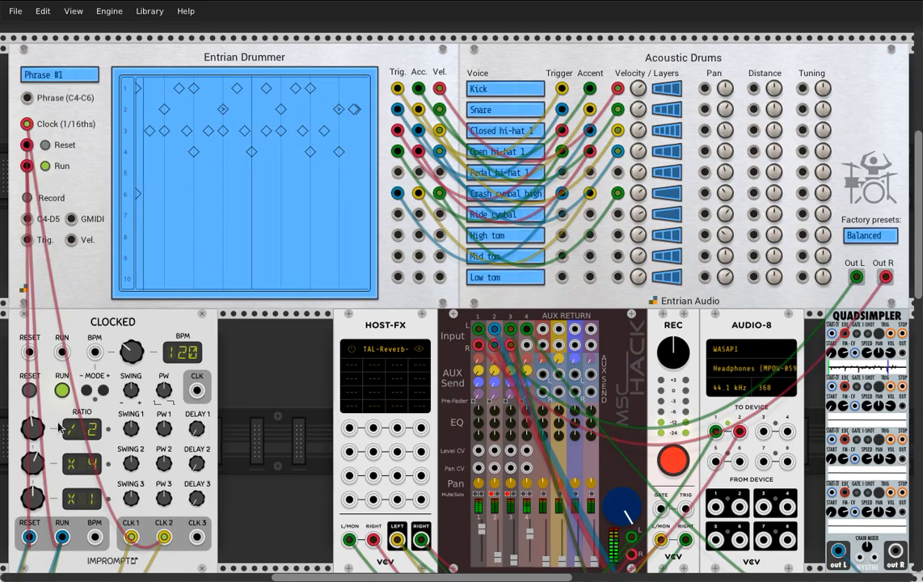
left_click(62, 391)
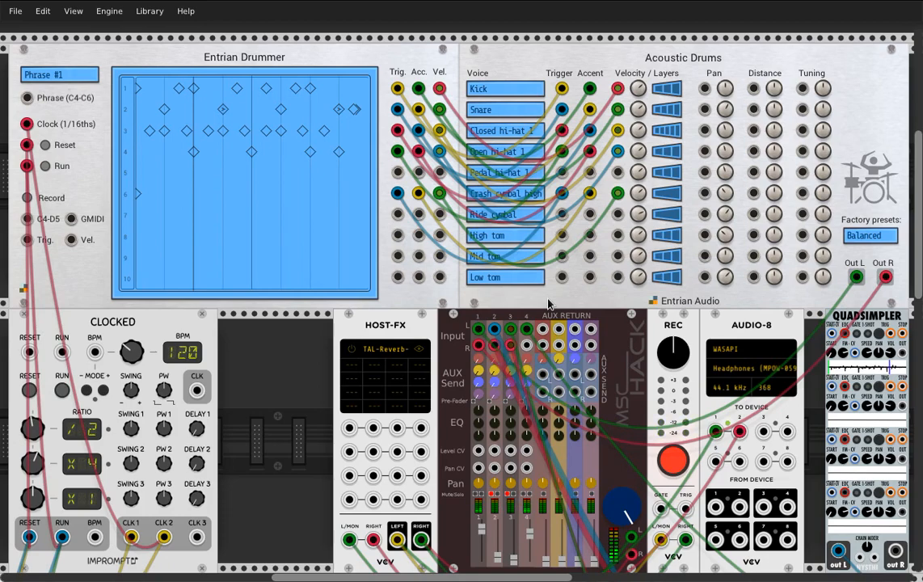
Change the sixth drum voice to Crash cymbal low and the seventh to Ride cymbal bell
left_click(543, 198)
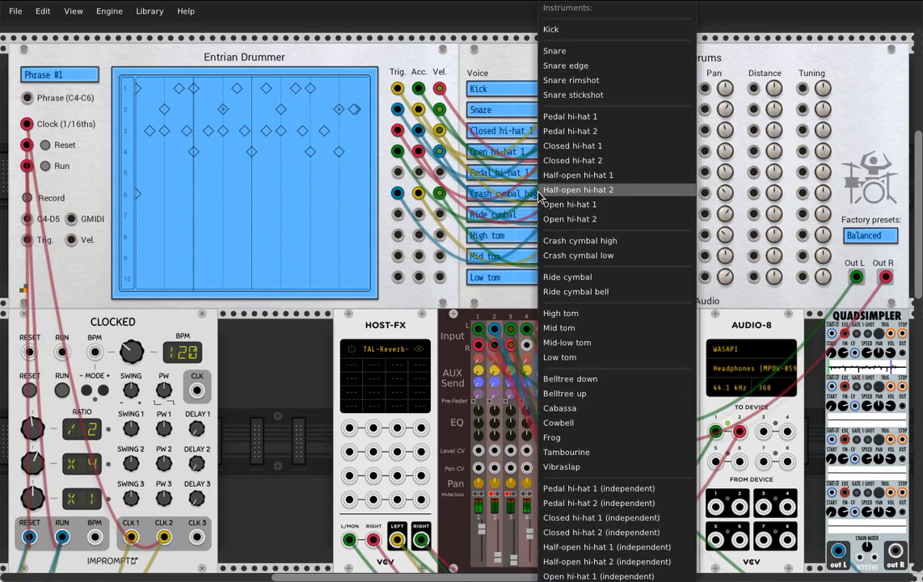
left_click(591, 257)
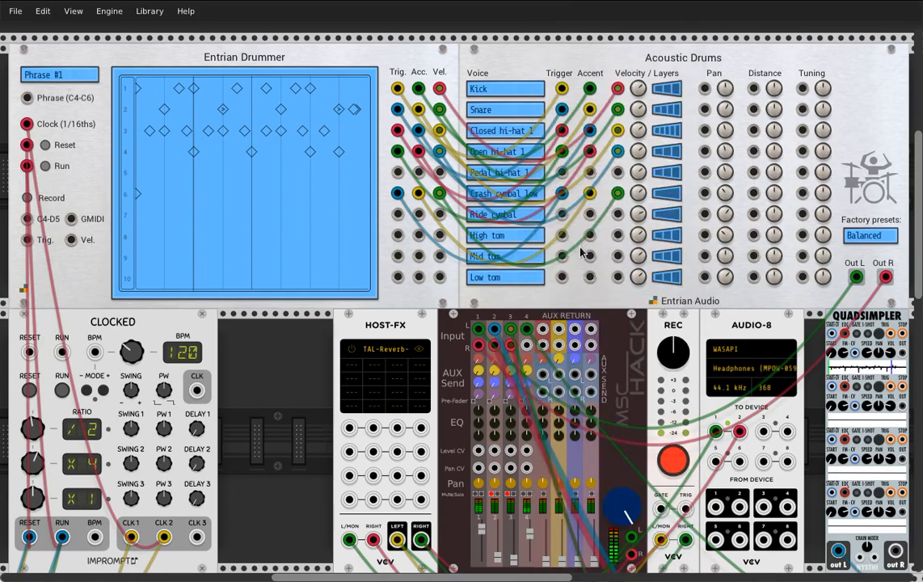
left_click(538, 223)
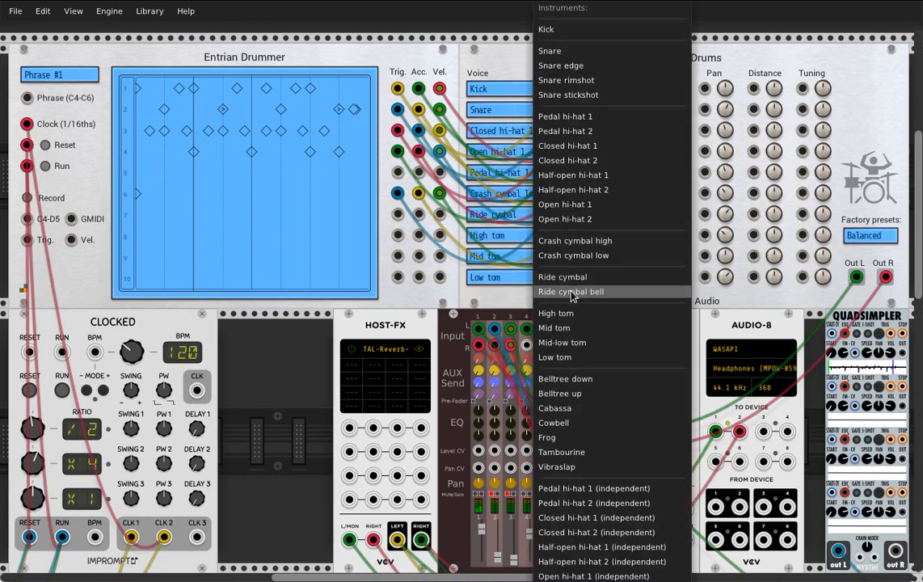
left_click(539, 293)
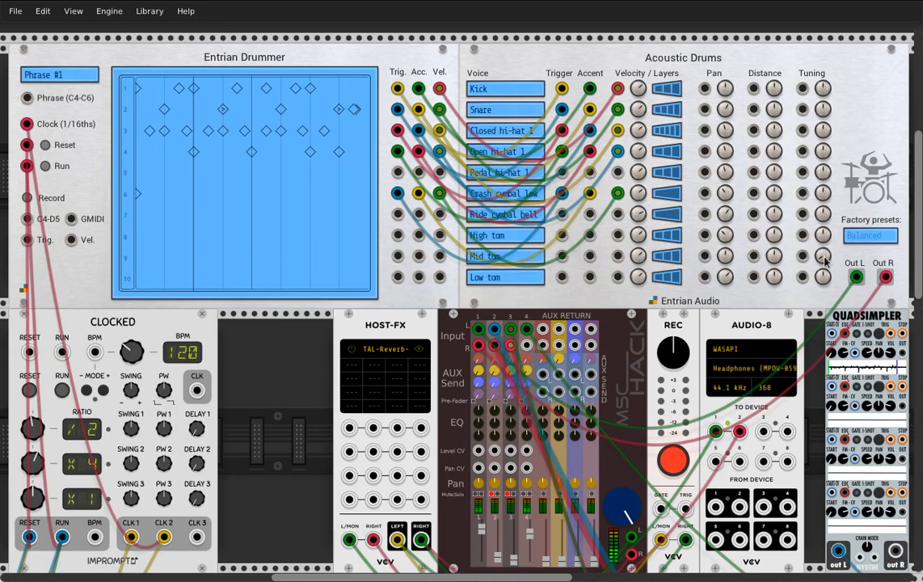
Try Cabassa, Cowbell, Tambourine, Frog and Vibraslap in turn as the instrument for the fourth drum voice
left_click(527, 156)
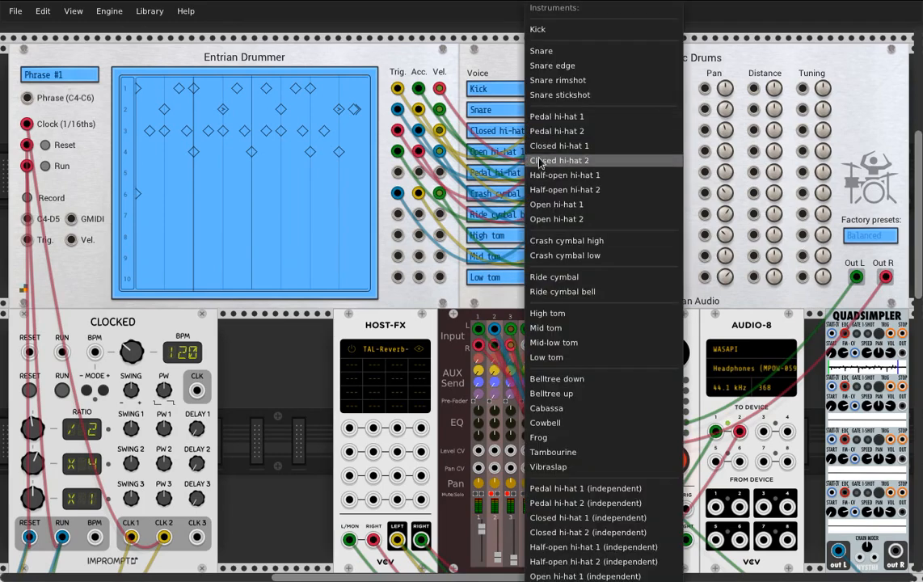
left_click(583, 408)
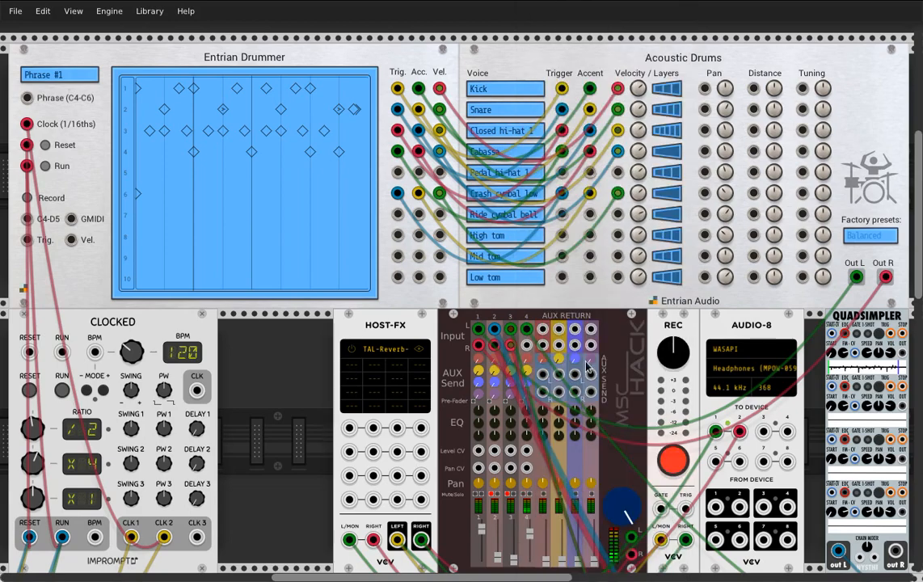
left_click(530, 159)
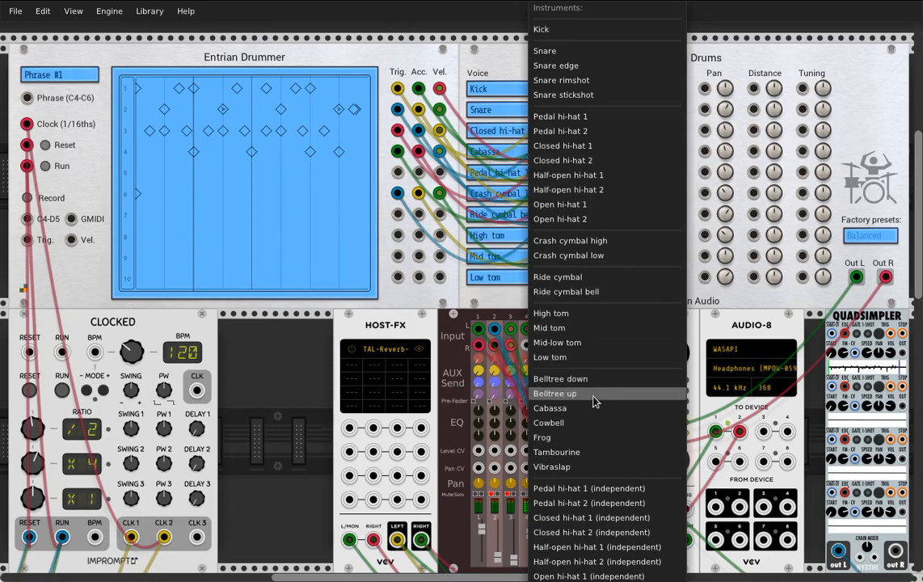
left_click(589, 423)
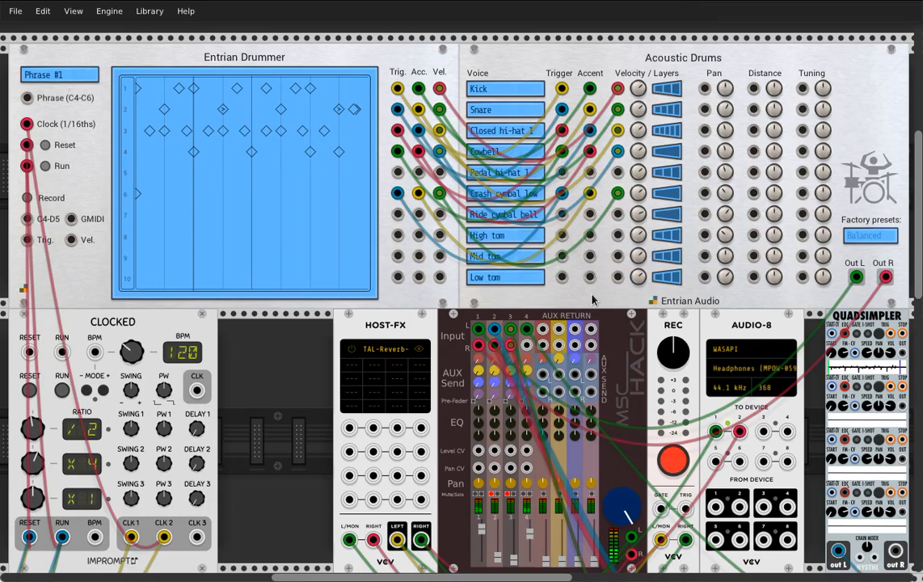
left_click(533, 159)
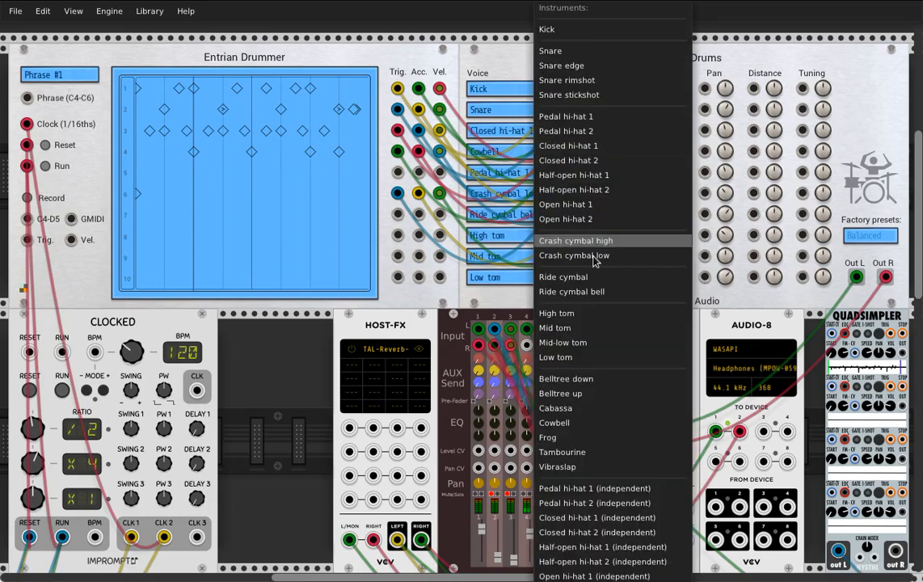
left_click(539, 404)
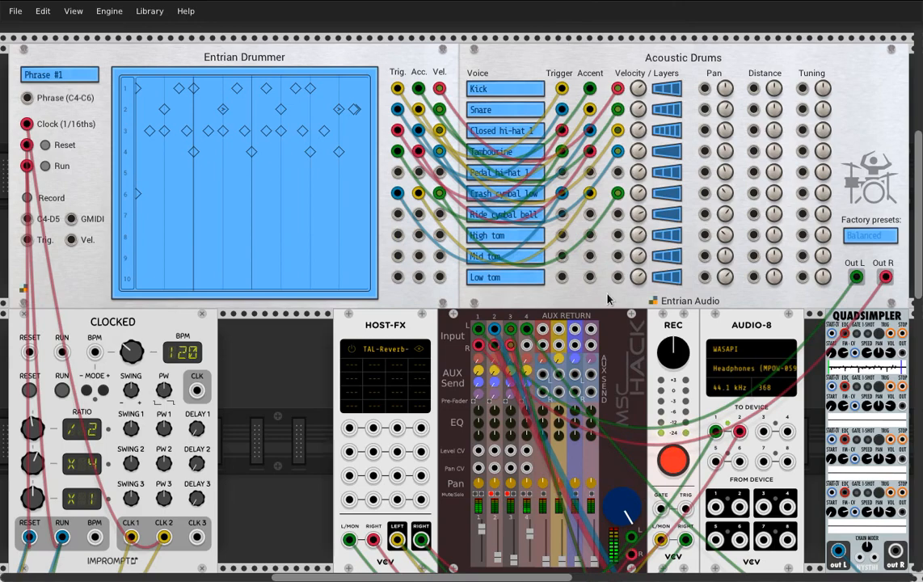
left_click(533, 159)
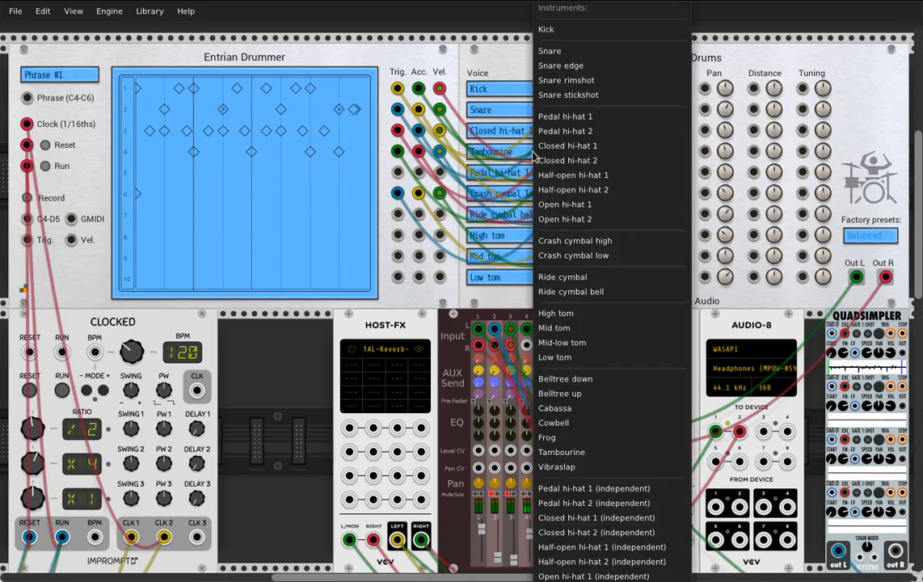
left_click(567, 438)
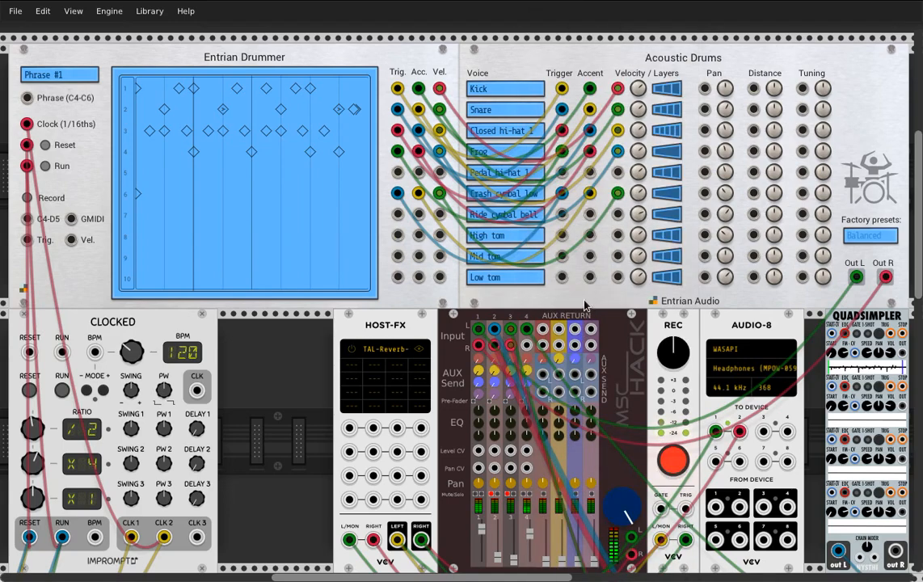
left_click(533, 157)
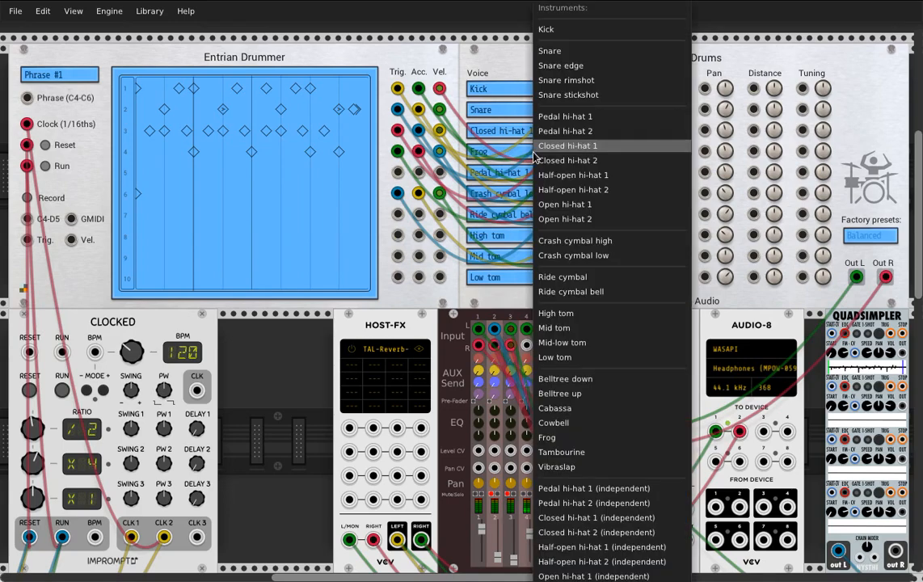
left_click(578, 471)
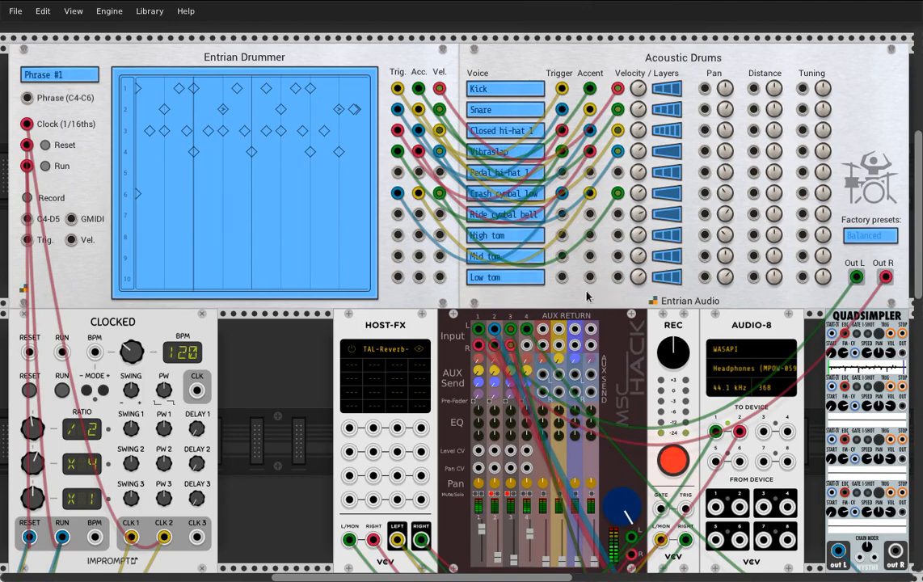
Set the fourth drum voice's instrument to Belltree down
left_click(533, 130)
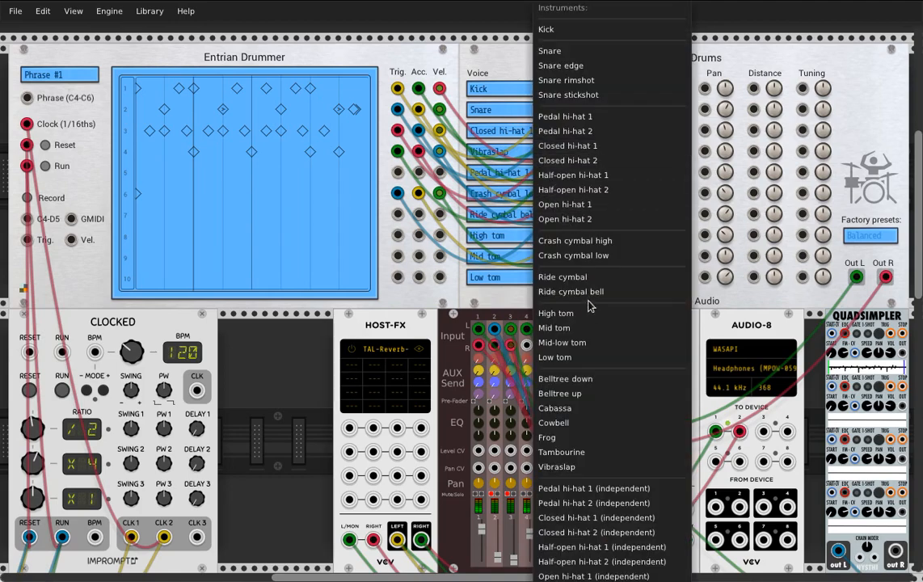
left_click(596, 378)
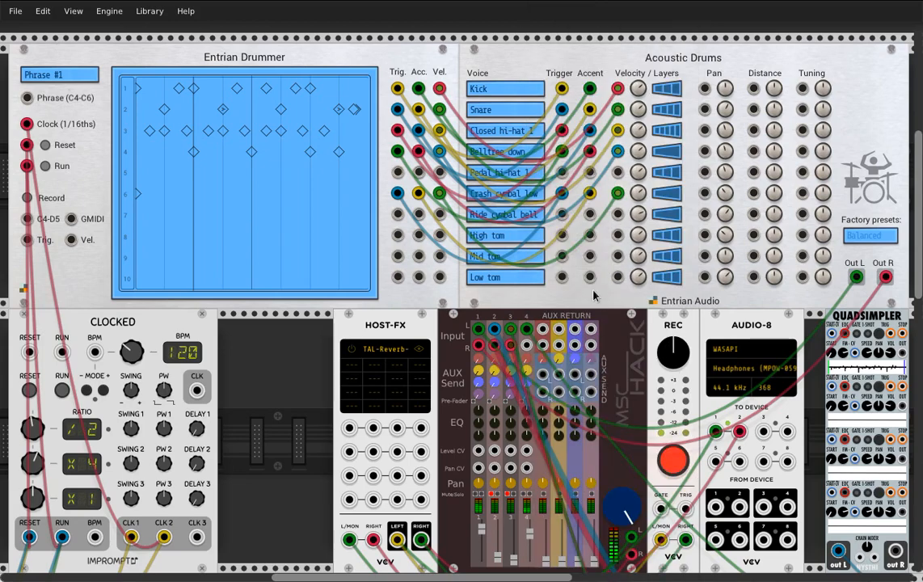